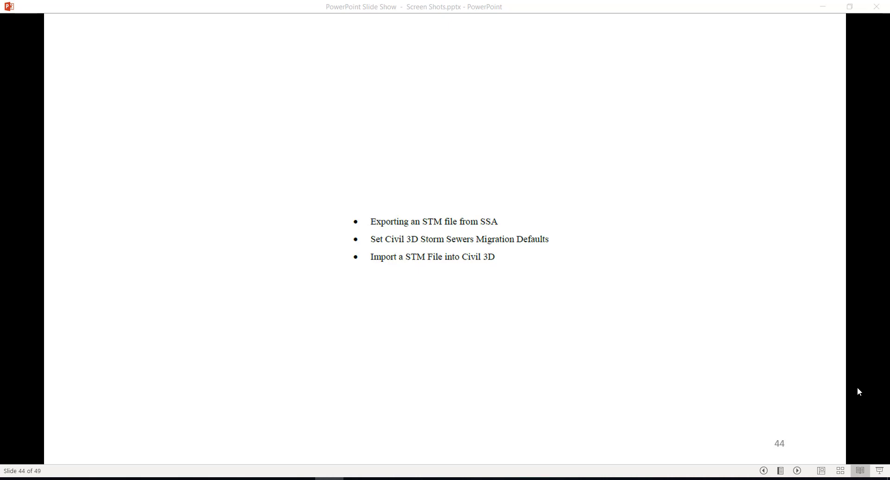
Advance from slide 44's topic list to the File Explorer view of the chapter dataset installers
left_click(857, 388)
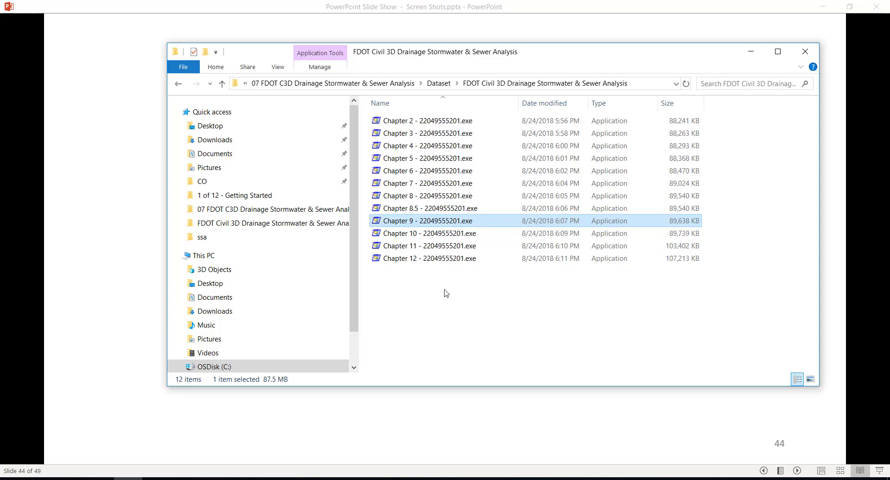
Unzip the Chapter 10 dataset's 120 files into C:\Civil 3D Projects, then minimize File Explorer
left_click(440, 236)
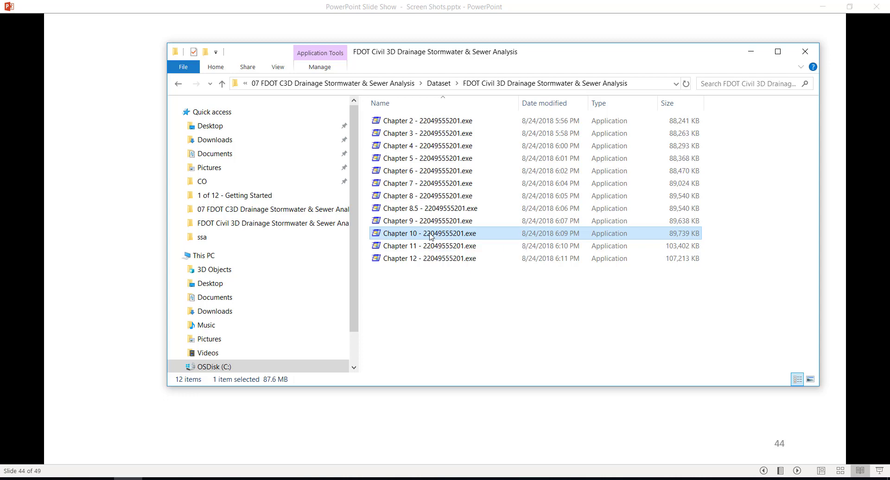
double_click(431, 234)
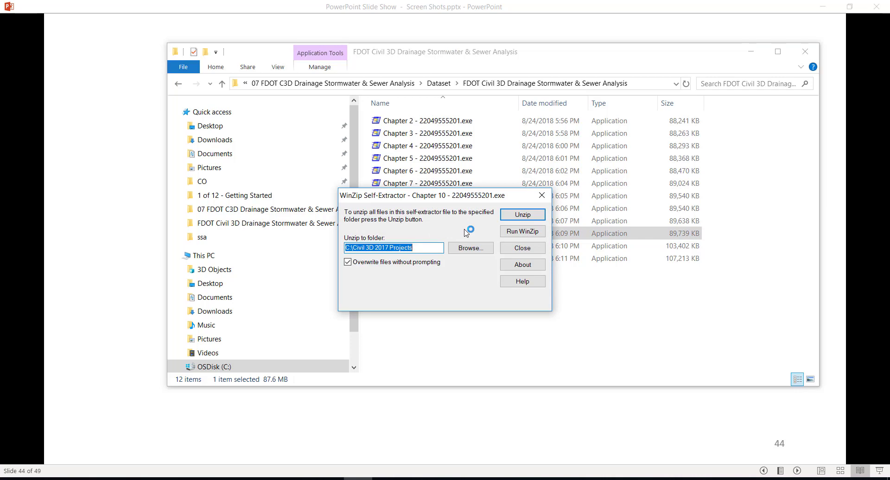
left_click(471, 248)
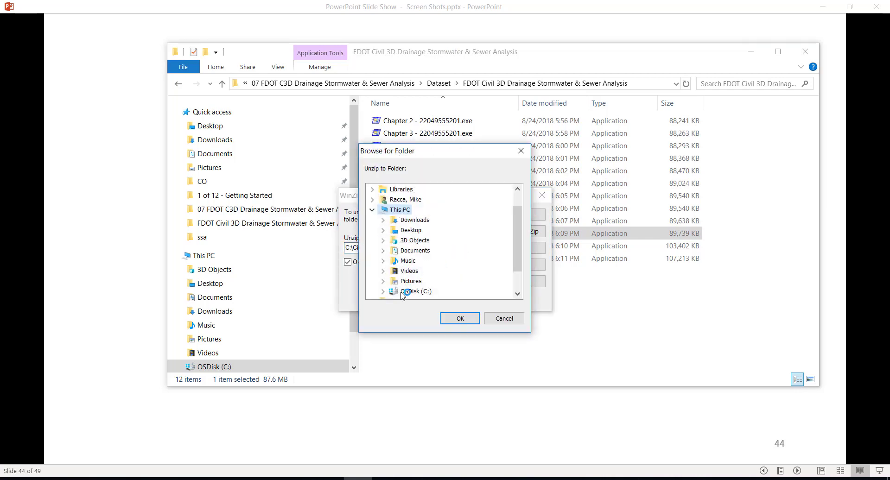
left_click(407, 291)
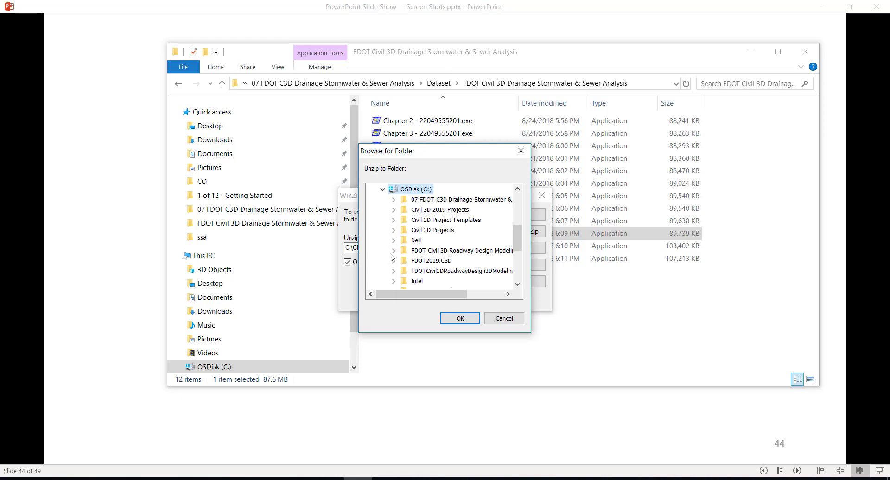
left_click(425, 230)
left_click(457, 319)
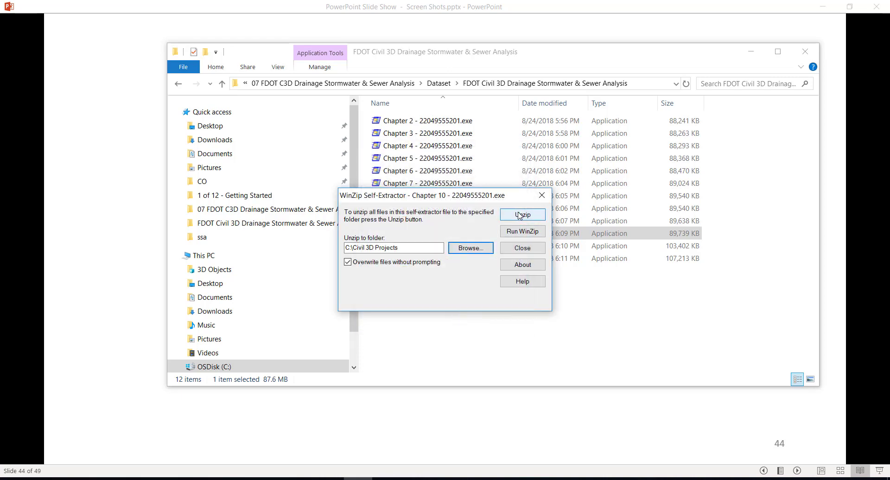
left_click(519, 215)
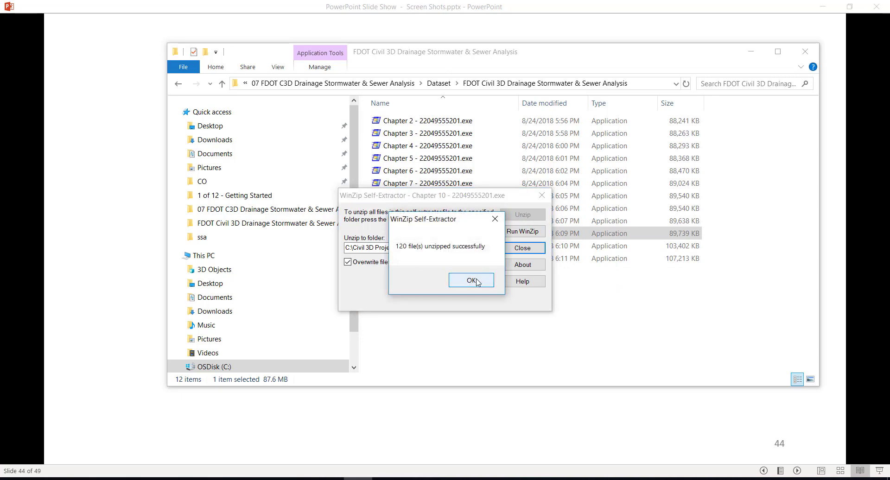
left_click(470, 280)
left_click(541, 195)
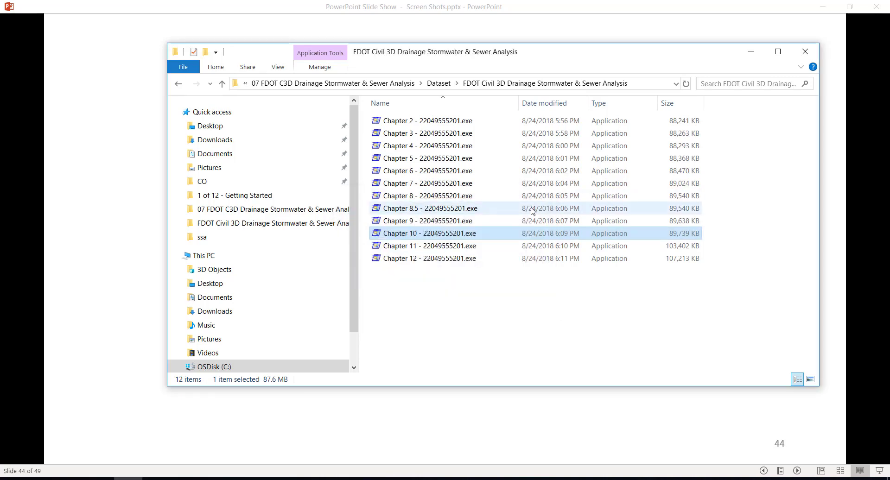
left_click(751, 52)
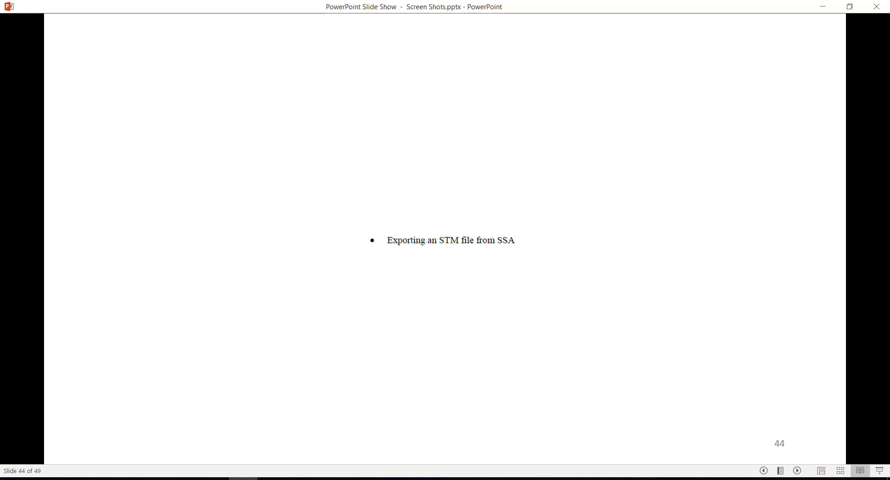
Minimize the slide show, Acrobat and Snagit windows and launch Storm and Sanitary Analysis 2019
left_click(822, 7)
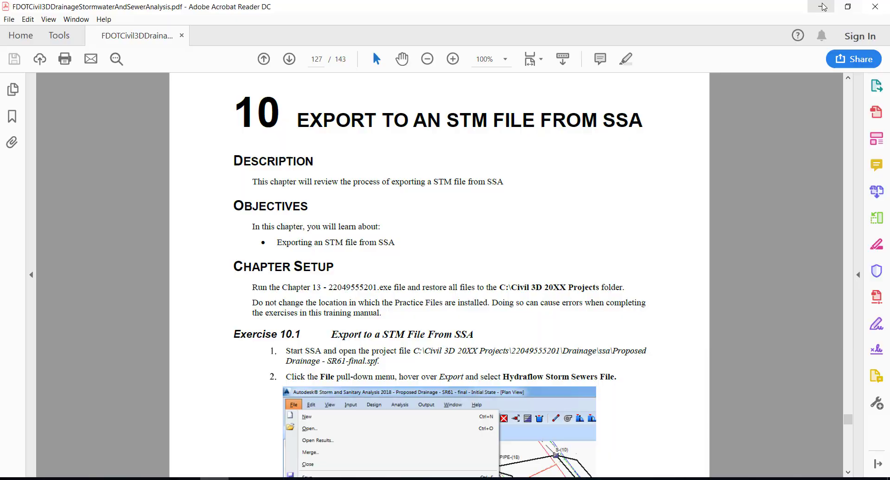
left_click(823, 7)
left_click(607, 92)
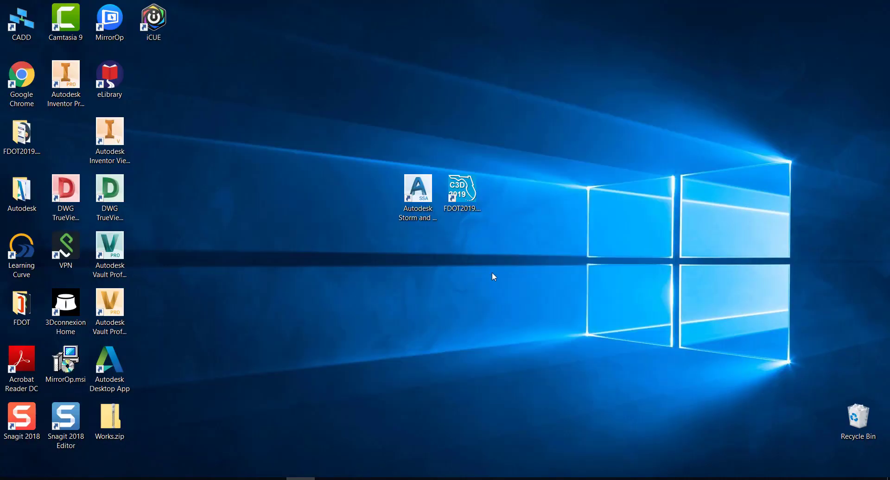
left_click(421, 190)
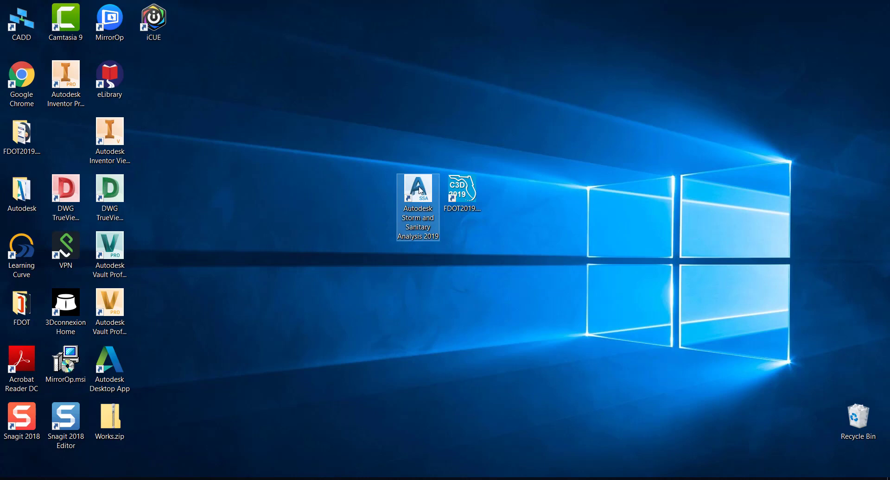
double_click(421, 190)
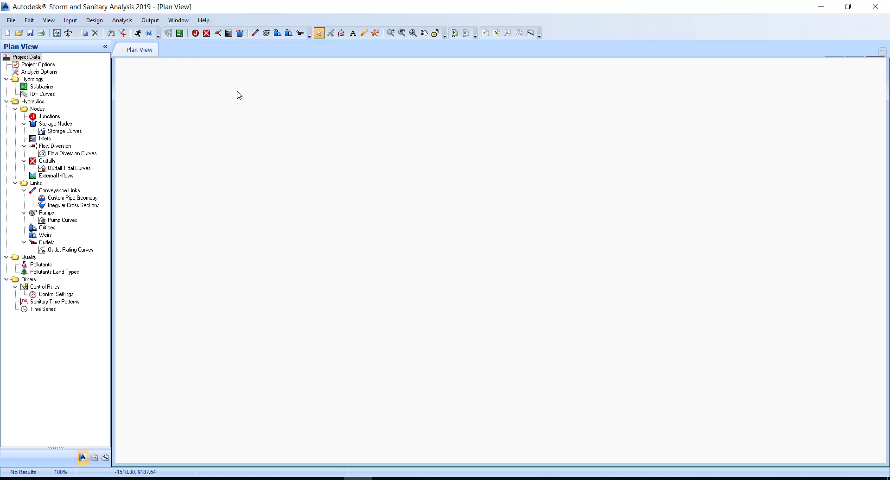
left_click(14, 22)
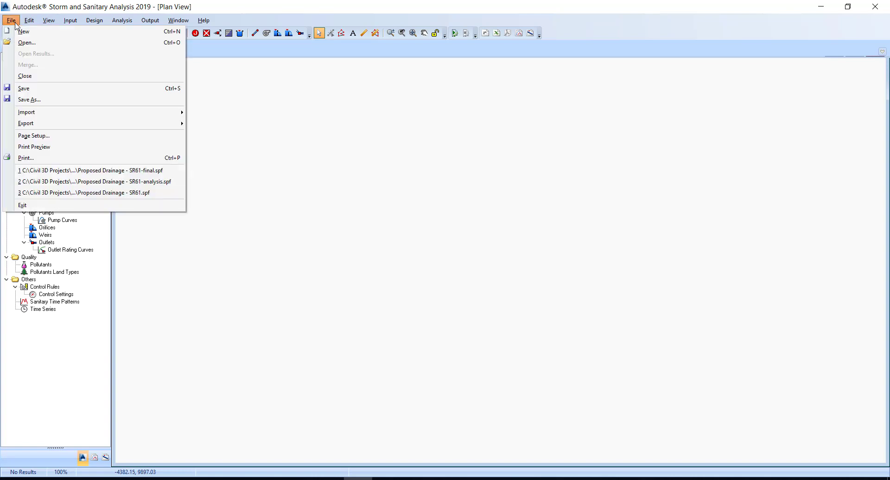
left_click(33, 43)
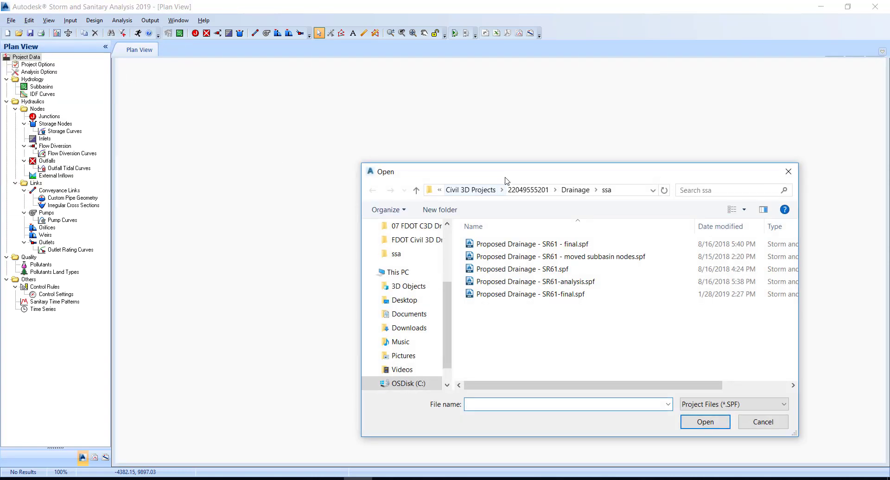
left_click_drag(505, 177, 393, 152)
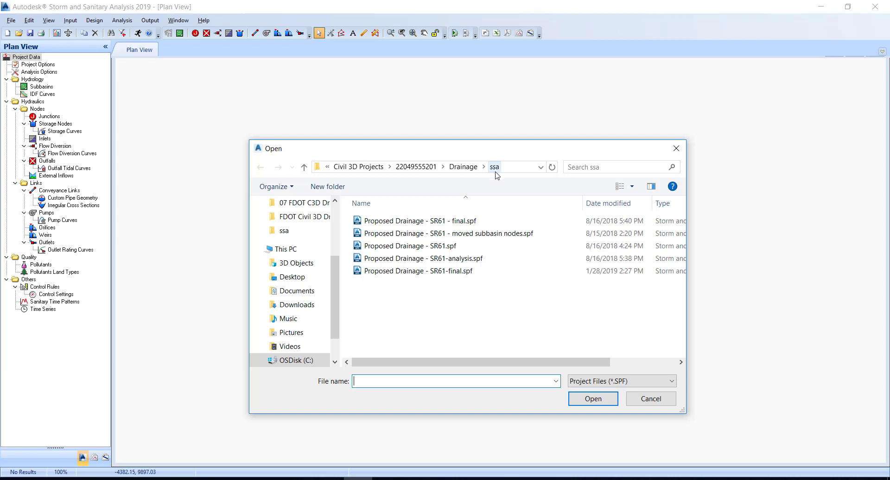
left_click(401, 275)
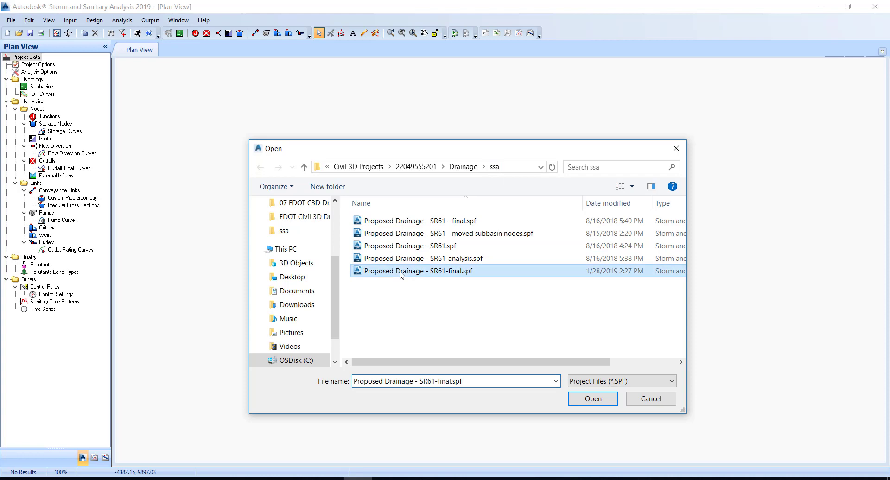
left_click(587, 400)
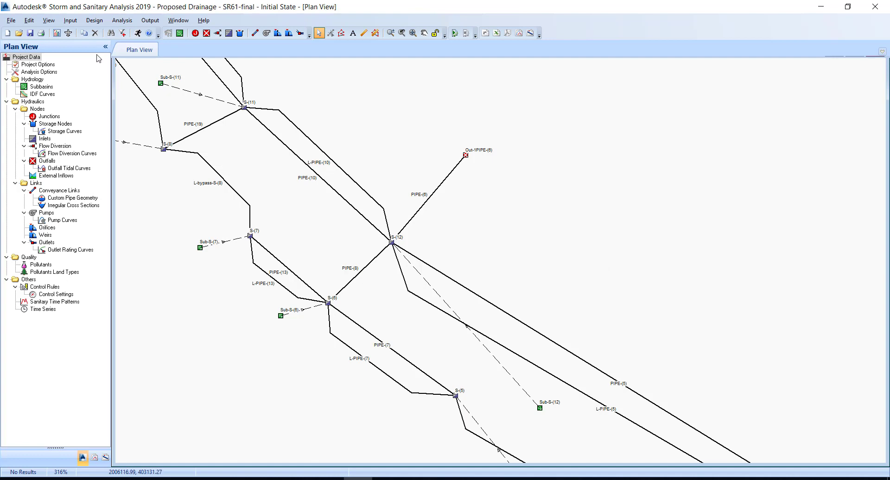
Export a Hydraflow Storm Sewers file named 'Proposed Drainage - SR61 - exportfrom ssa.stm' into the ssa folder
left_click(11, 21)
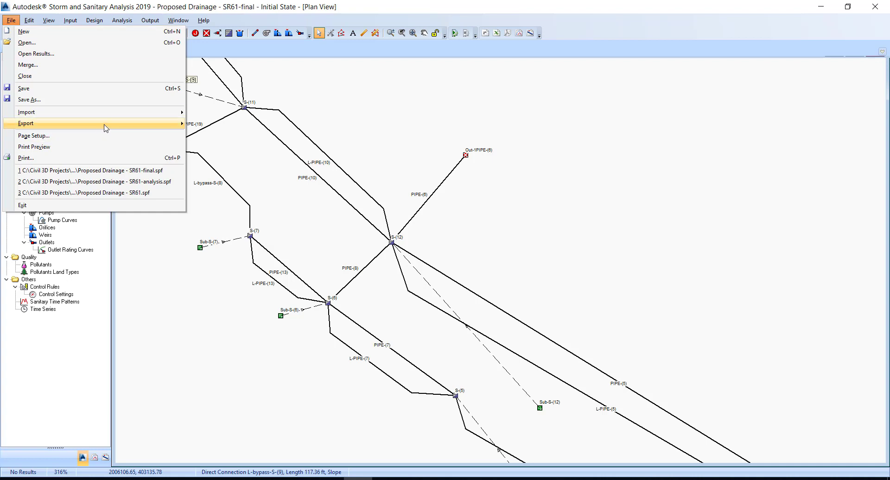
mouse_move(106, 128)
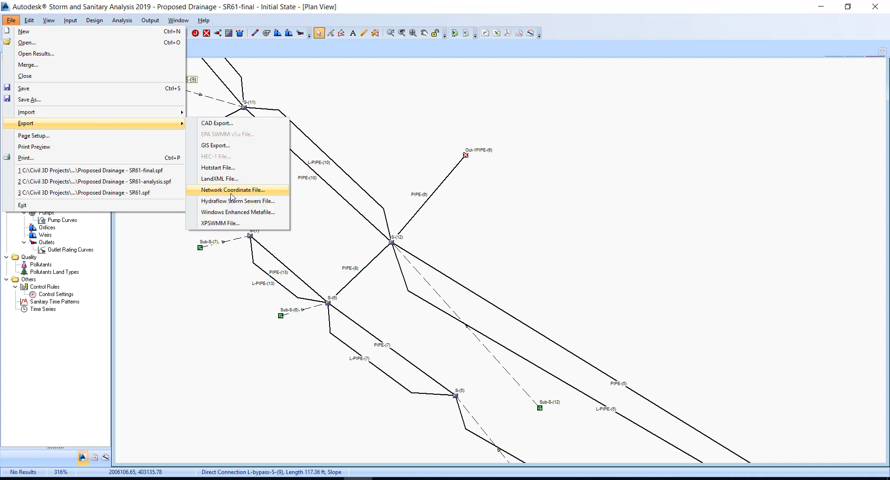
left_click(256, 203)
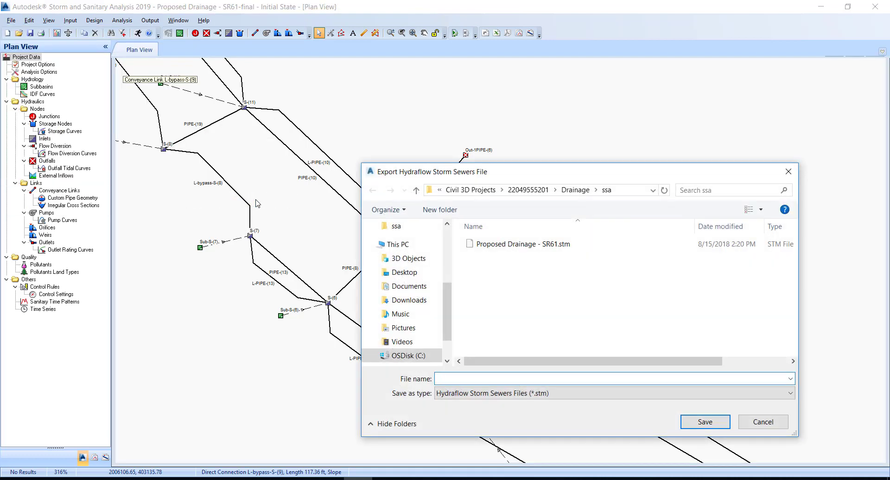
left_click(606, 191)
left_click(517, 245)
left_click(518, 378)
left_click(518, 377)
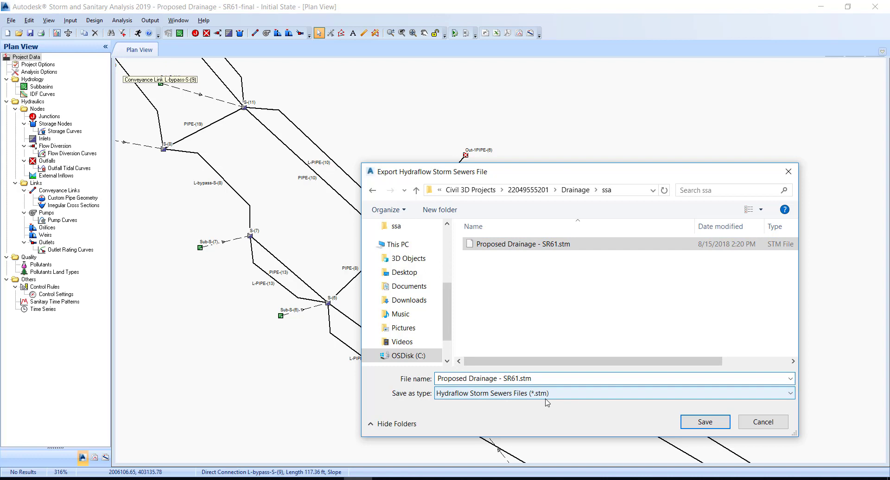
type("- ex")
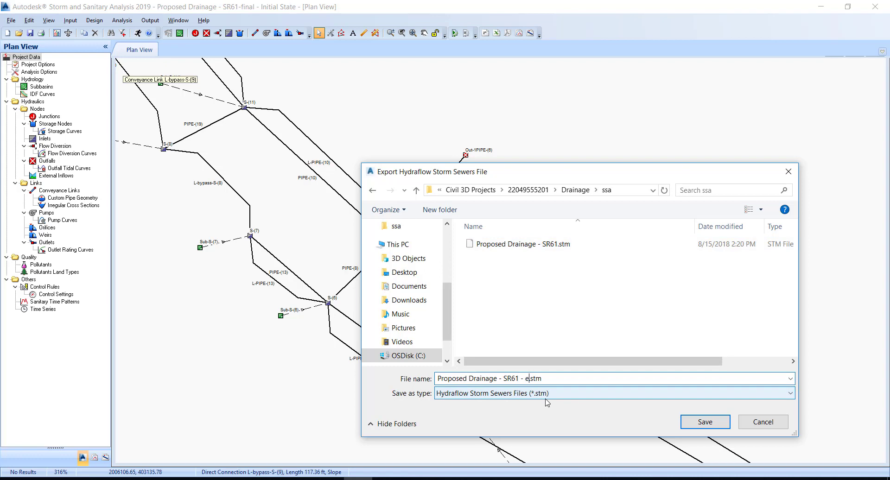
key("Delete")
type("portfrom ssa")
left_click(704, 422)
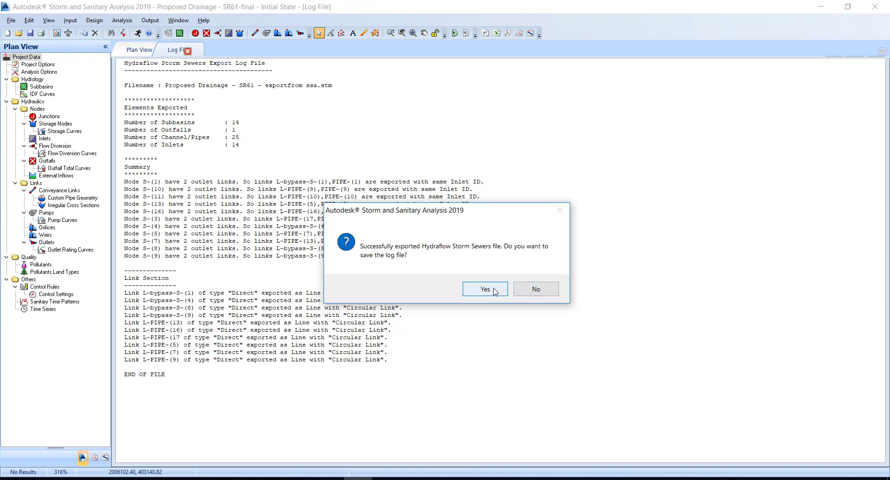
Save the STM export log in the ssa folder under its default dated name
left_click(495, 290)
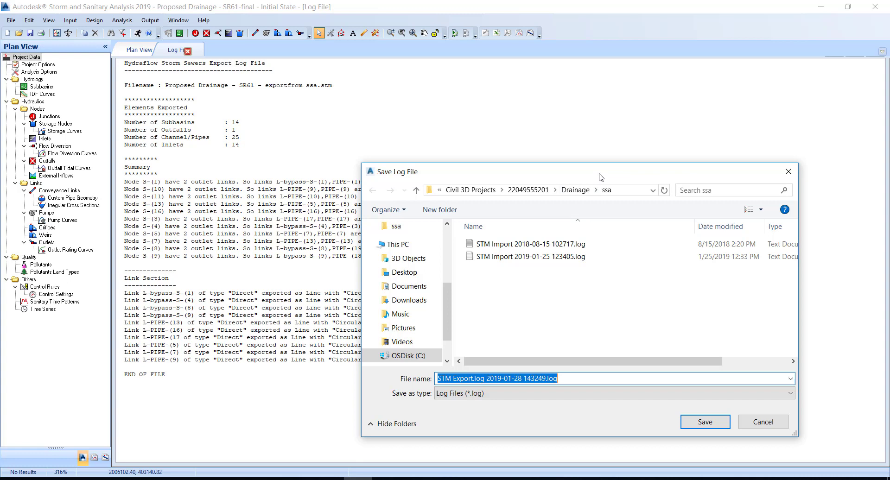
left_click_drag(599, 177, 552, 149)
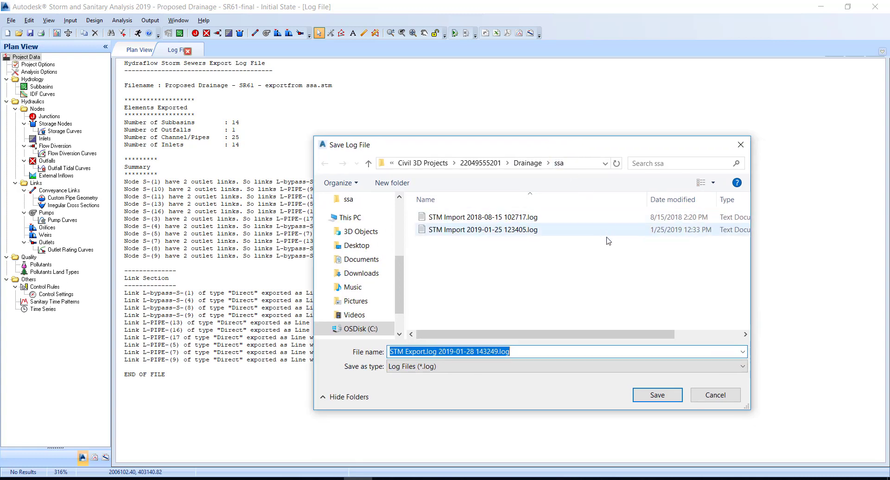
left_click(656, 397)
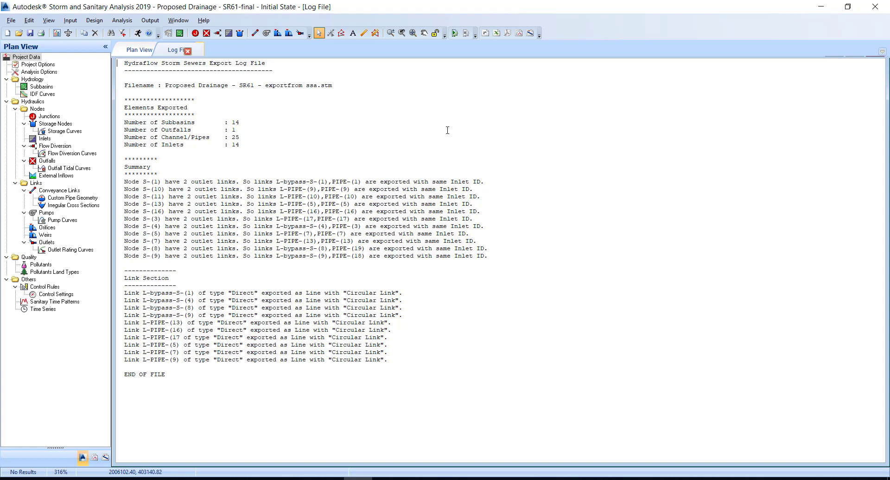
left_click(14, 20)
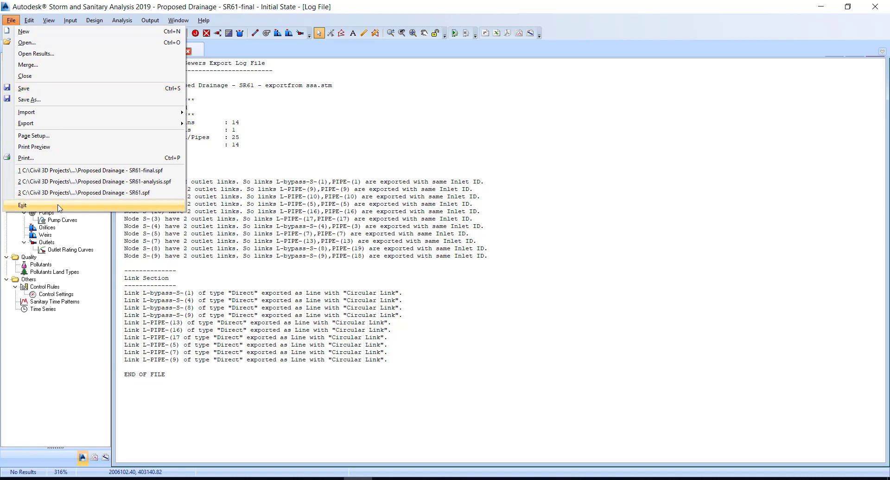
key("Escape")
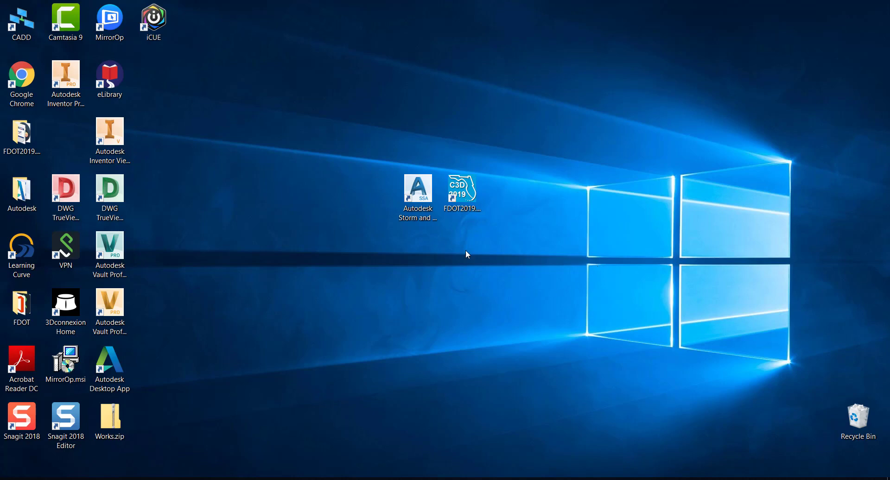
double_click(473, 193)
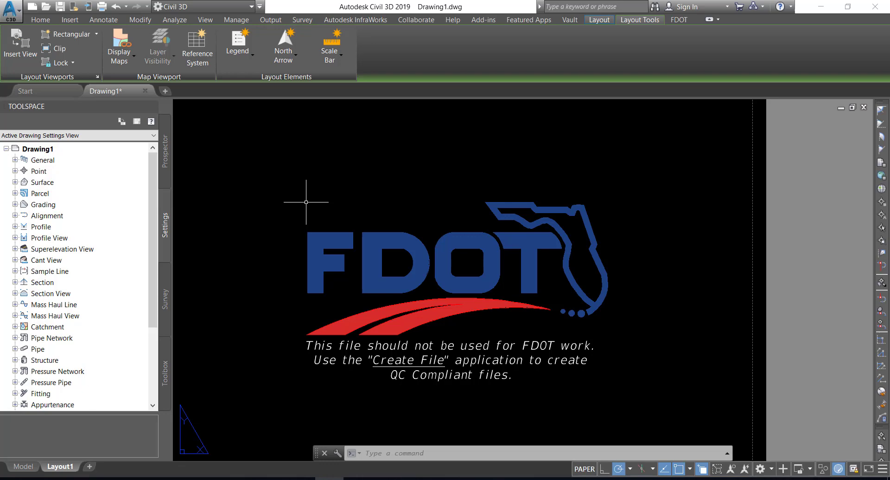
left_click(17, 15)
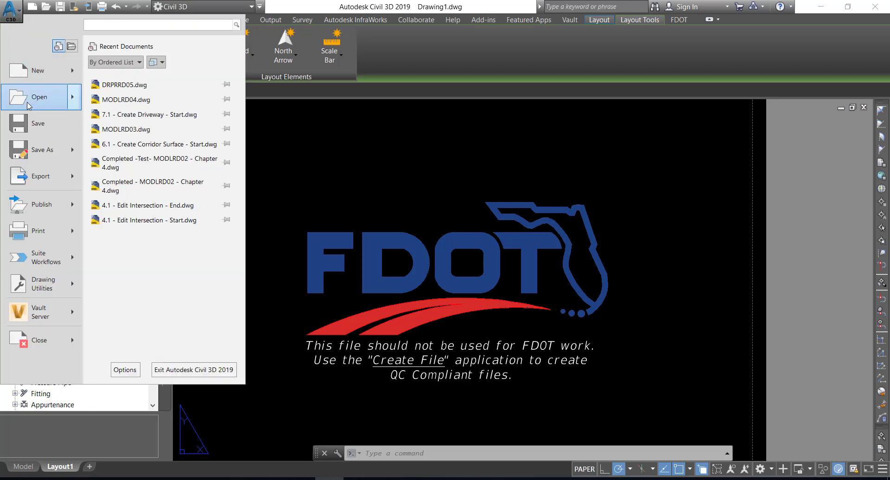
left_click(45, 99)
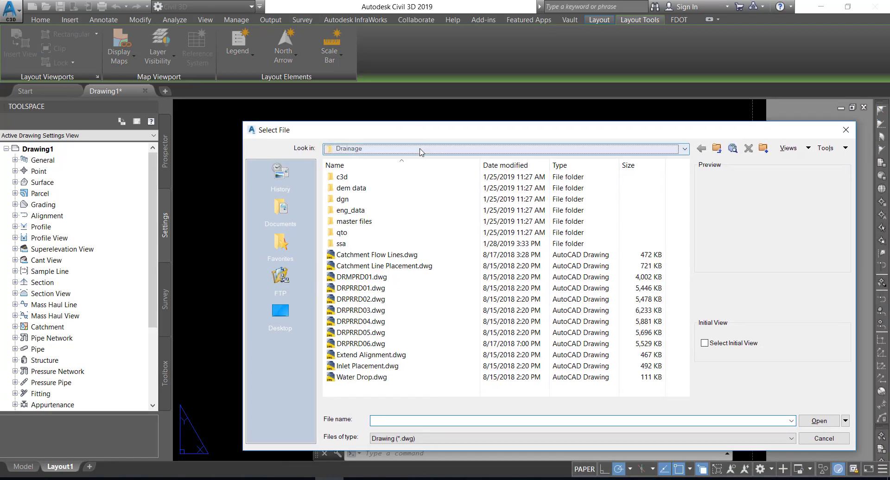
left_click(422, 149)
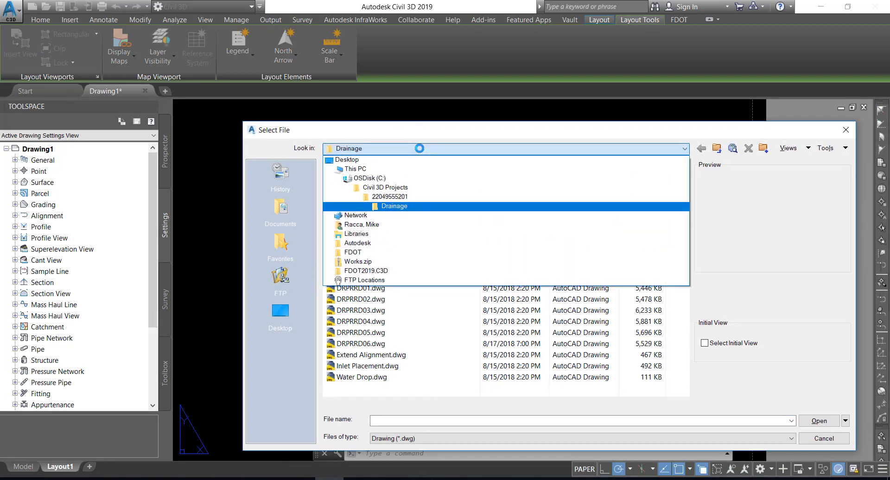
left_click(396, 178)
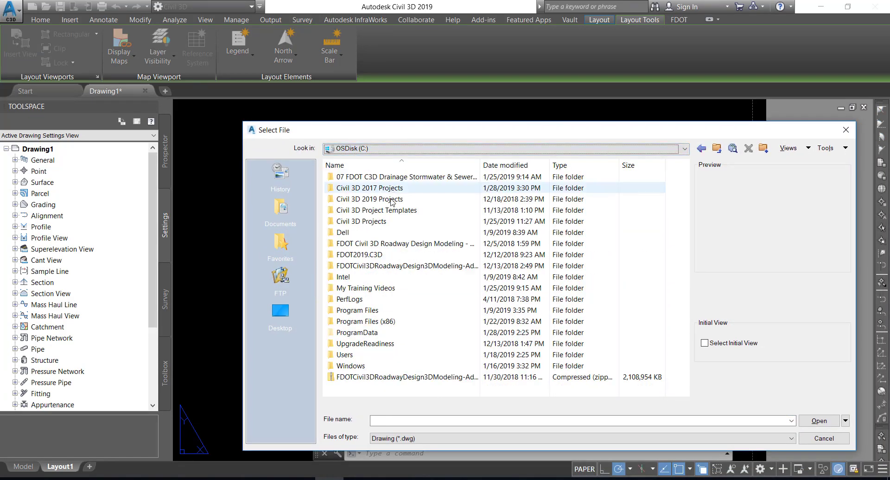
double_click(371, 221)
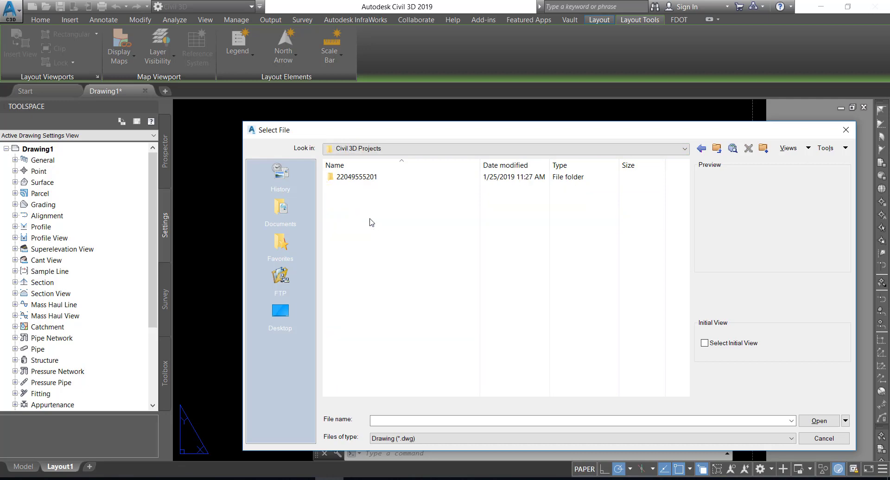
double_click(370, 177)
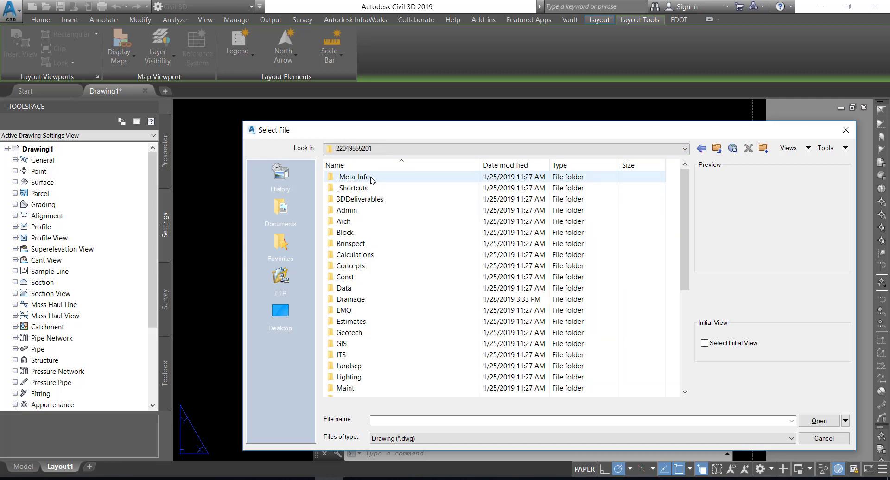
double_click(377, 300)
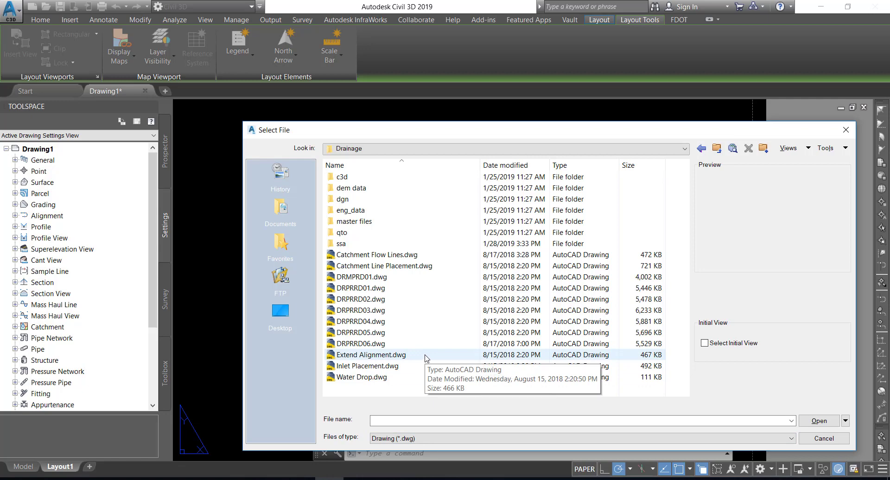
left_click(373, 345)
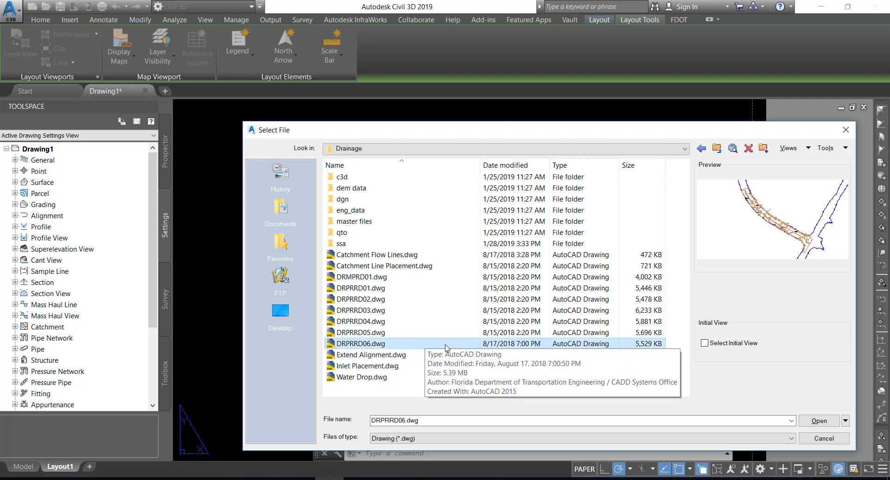
left_click(814, 420)
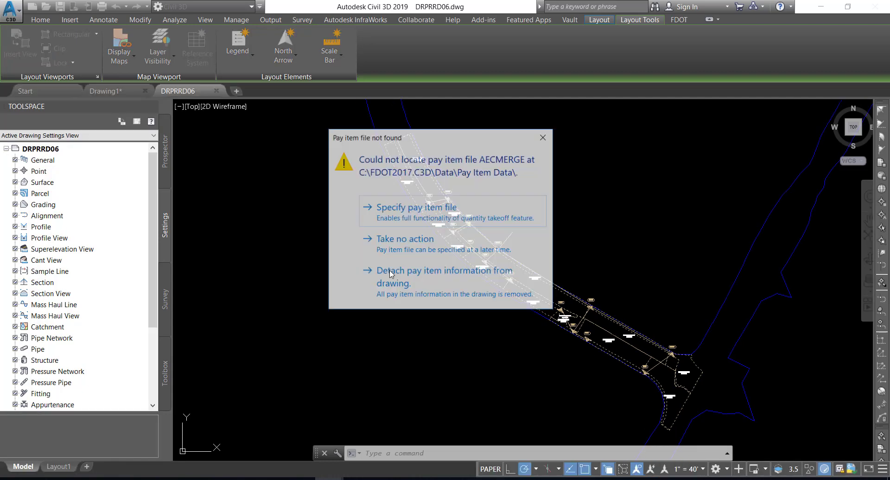
Skip the missing AECMERGE pay item file and save the drawing as DRPRRD07.dwg
left_click(416, 241)
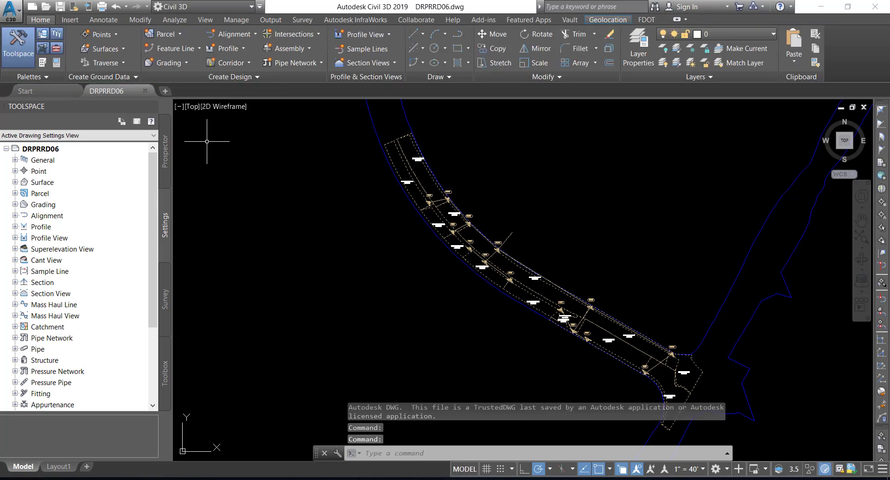
left_click(18, 13)
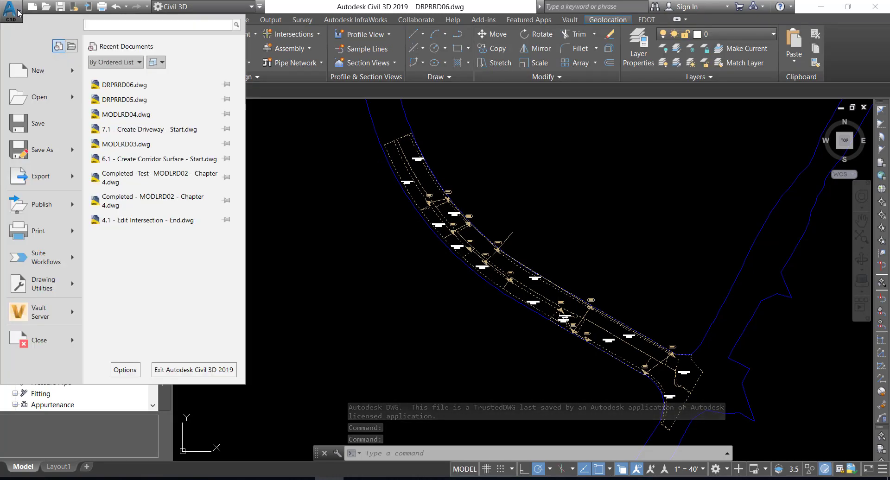
left_click(42, 150)
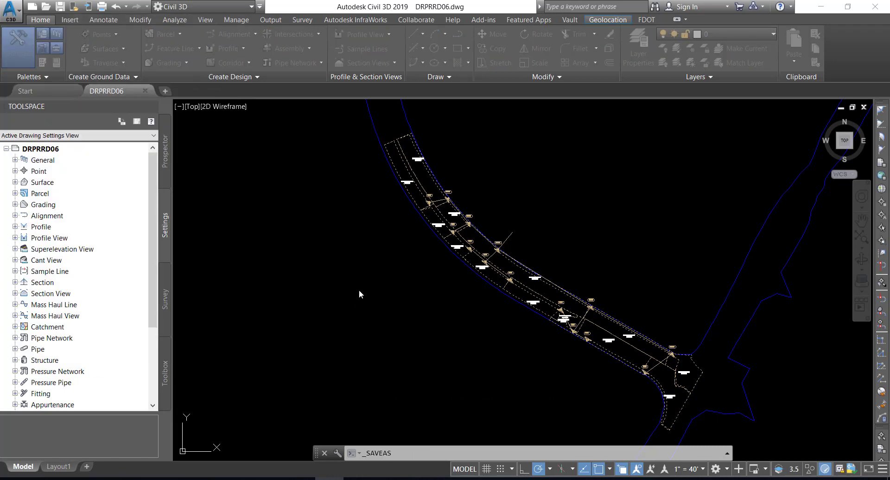
left_click(532, 443)
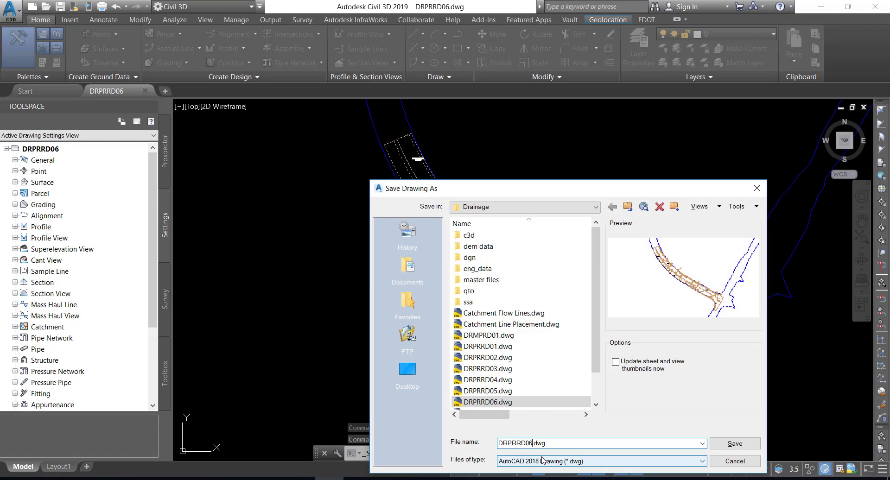
key("BackSpace")
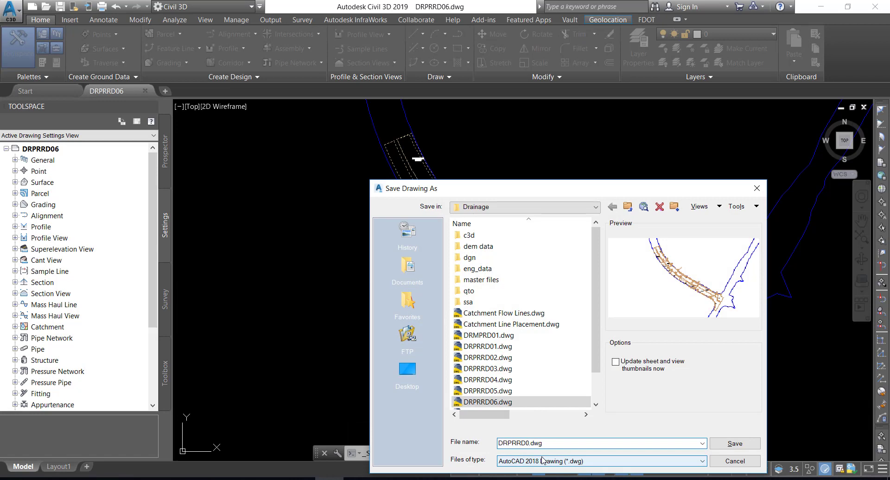
type("7")
left_click(734, 444)
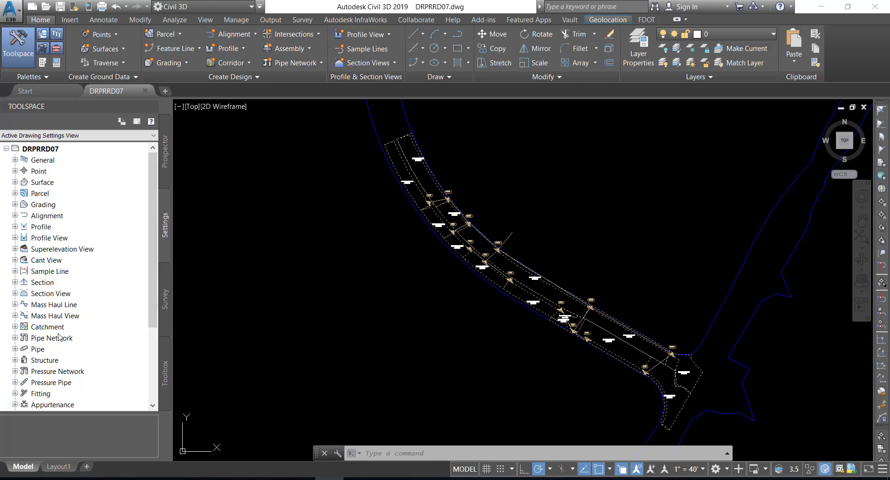
Set Allow Part Family Swapping and Use Imported Part Id to No under Storm Sewers Migration Defaults
right_click(53, 338)
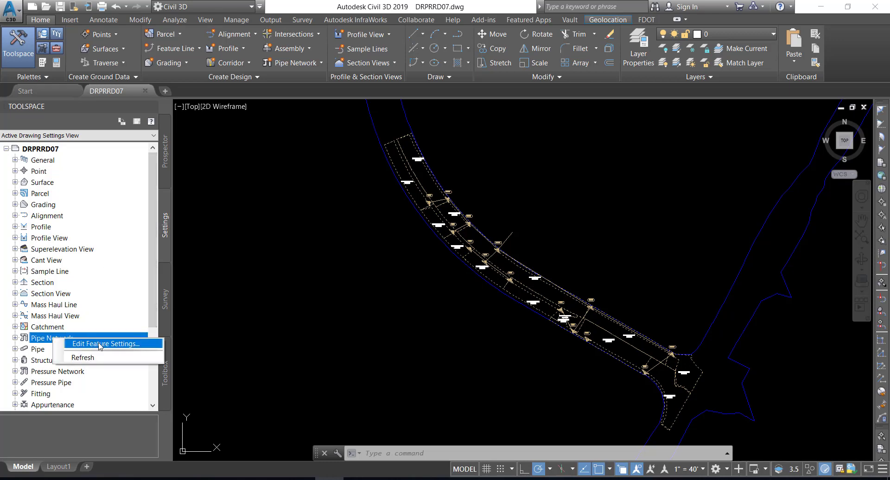
left_click(100, 344)
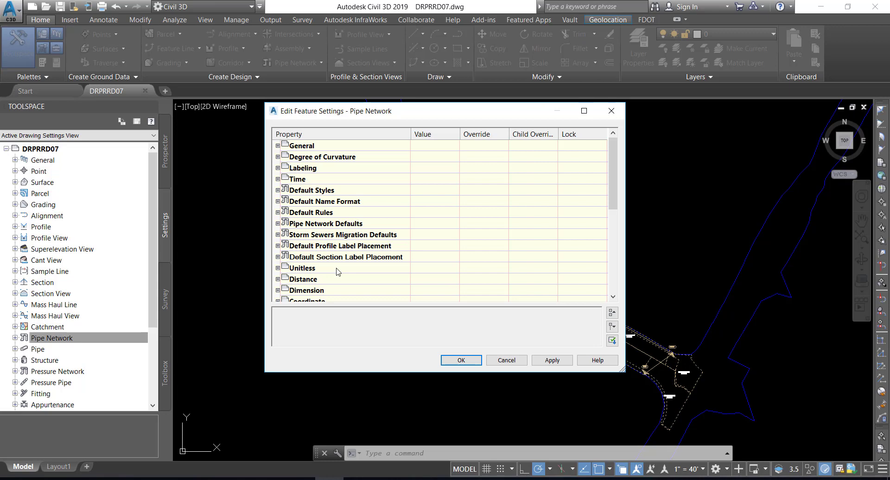
left_click(277, 235)
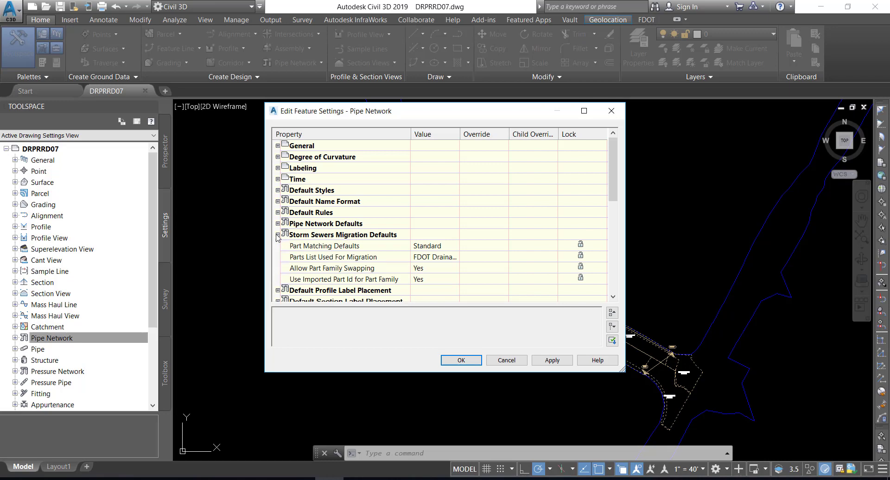
left_click(430, 271)
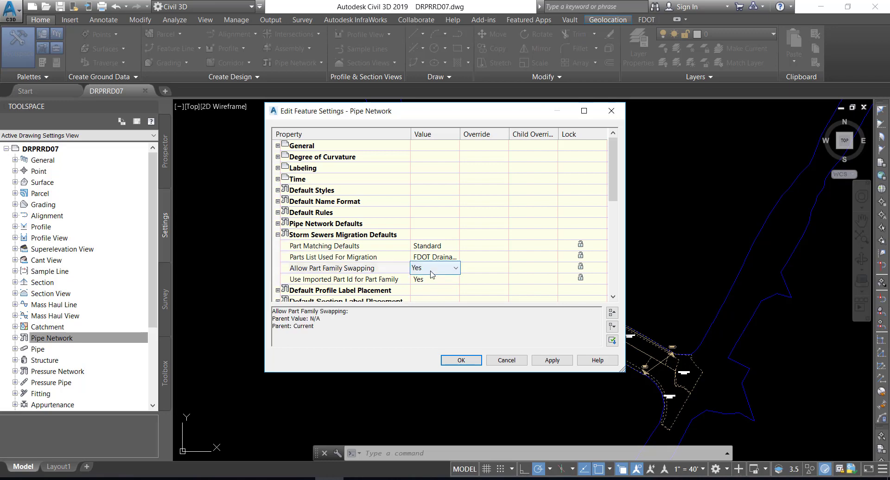
left_click(430, 273)
left_click(427, 283)
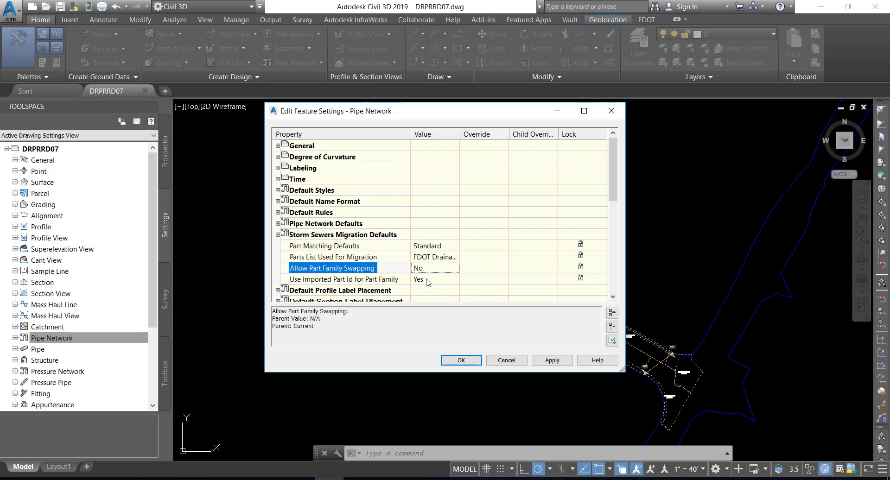
left_click(430, 279)
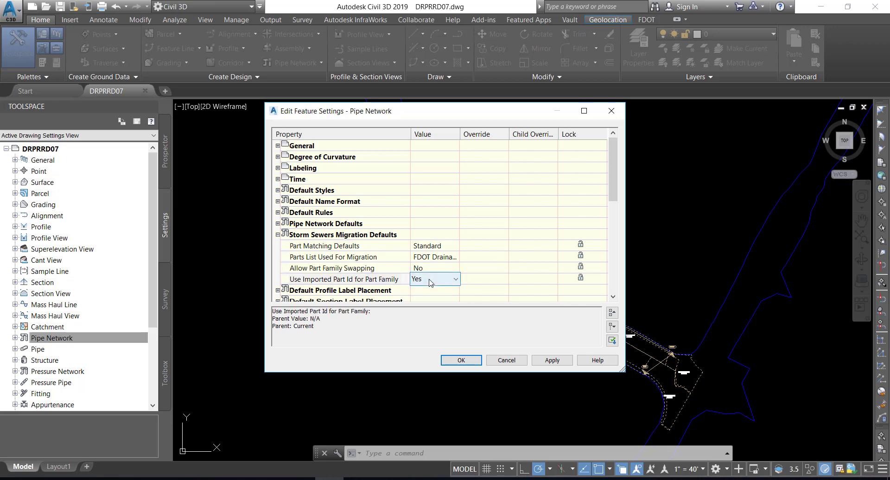
left_click(431, 281)
left_click(428, 291)
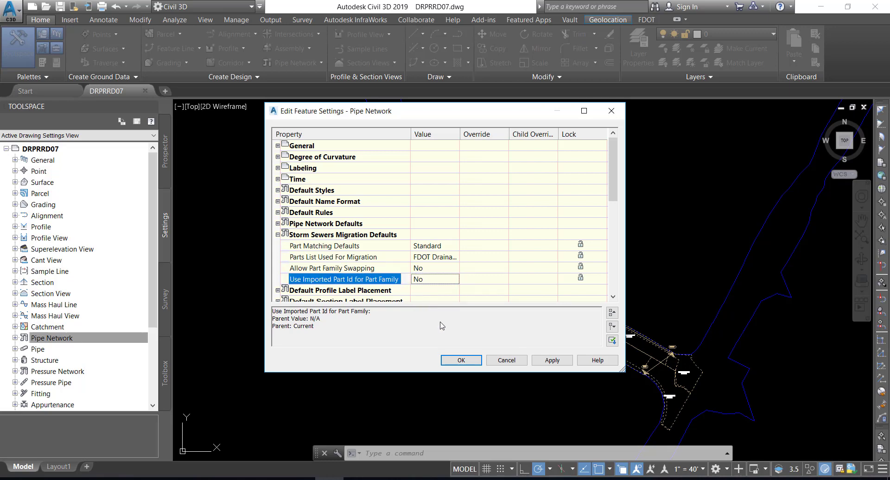
left_click(454, 362)
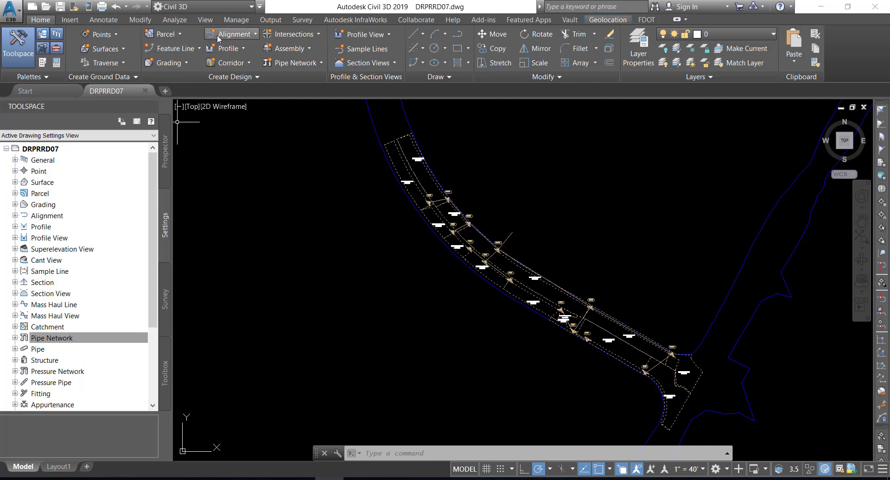
Import Proposed Drainage - SR61-exportfromssa.stm from the Drainage\ssa folder using Insert > Storm Sewers
left_click(70, 19)
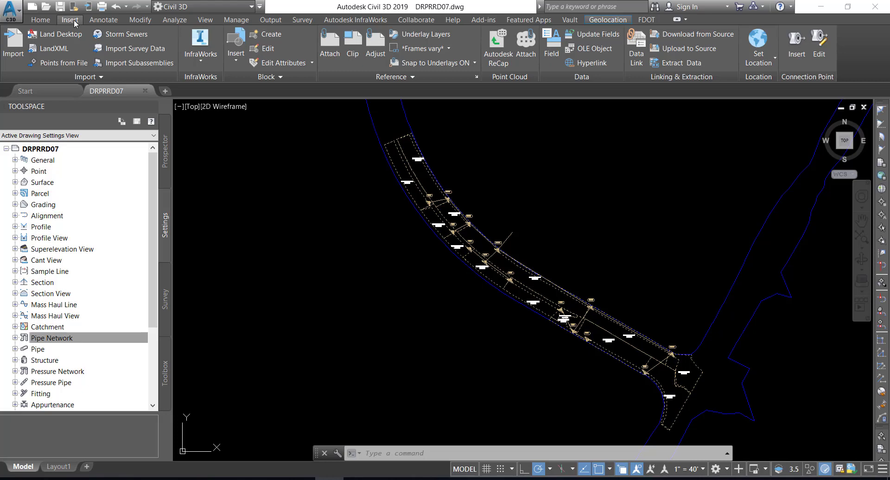
left_click(124, 35)
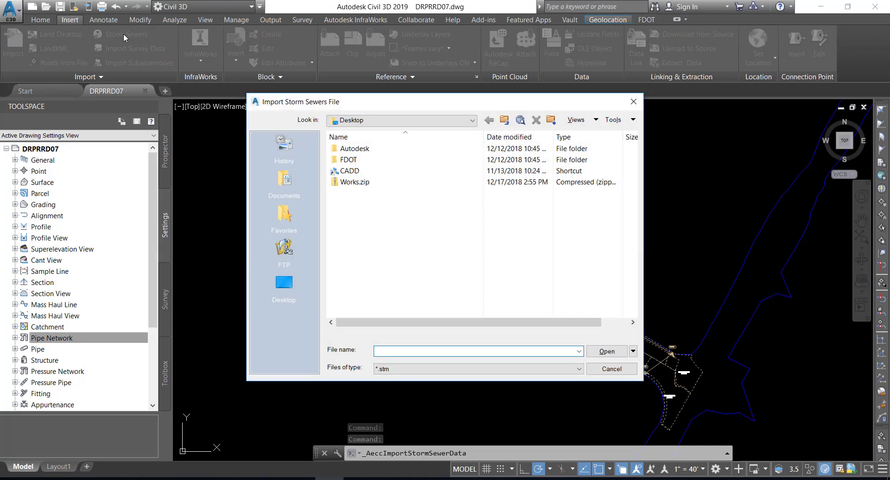
left_click(471, 120)
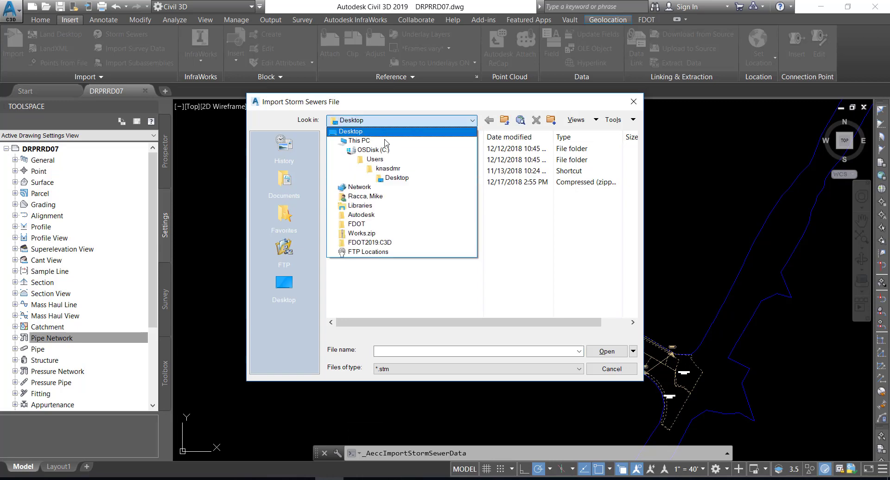
left_click(386, 151)
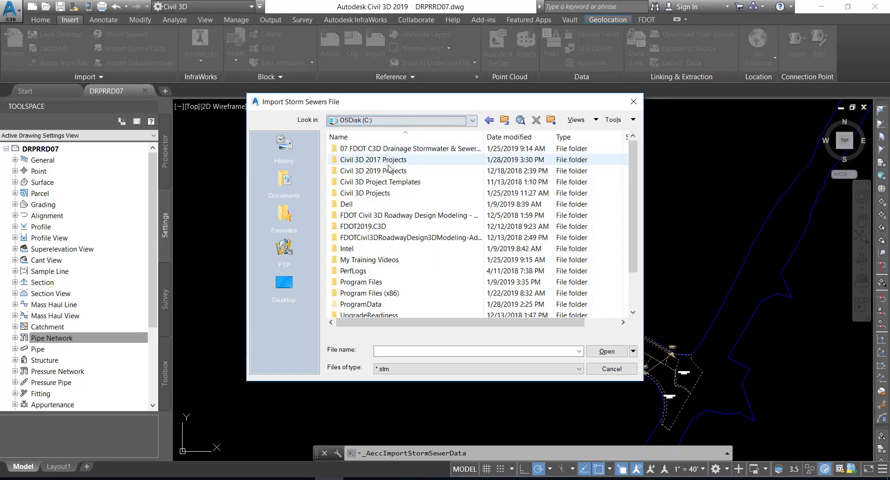
double_click(376, 194)
double_click(371, 149)
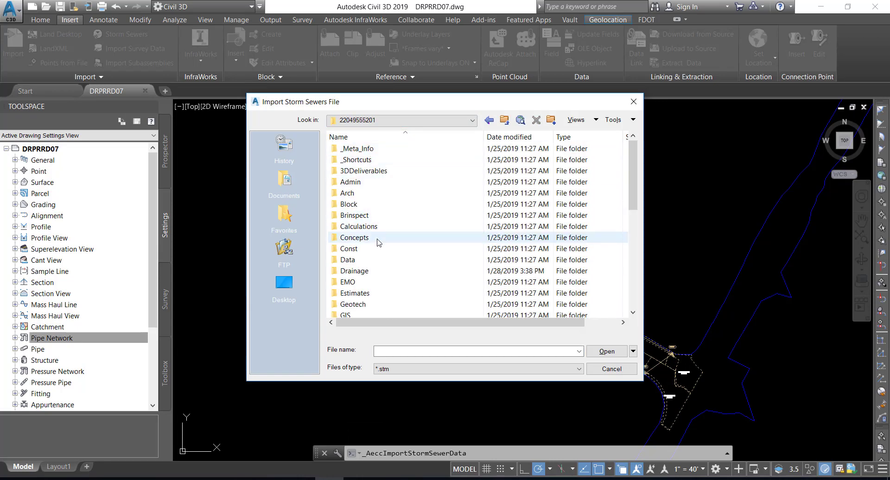
double_click(373, 271)
double_click(377, 216)
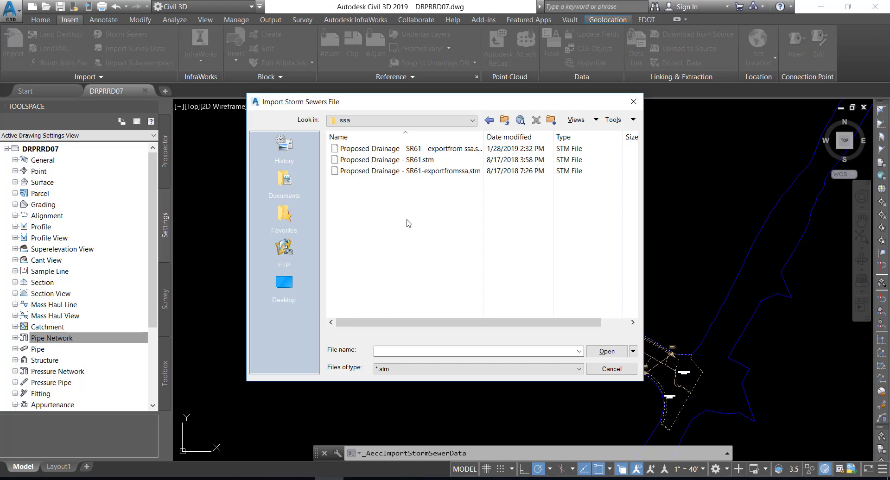
left_click(374, 173)
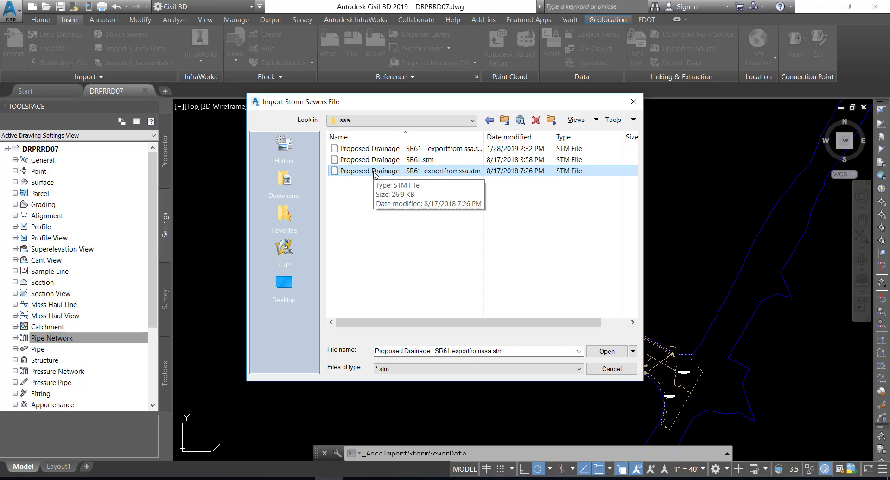
left_click(607, 352)
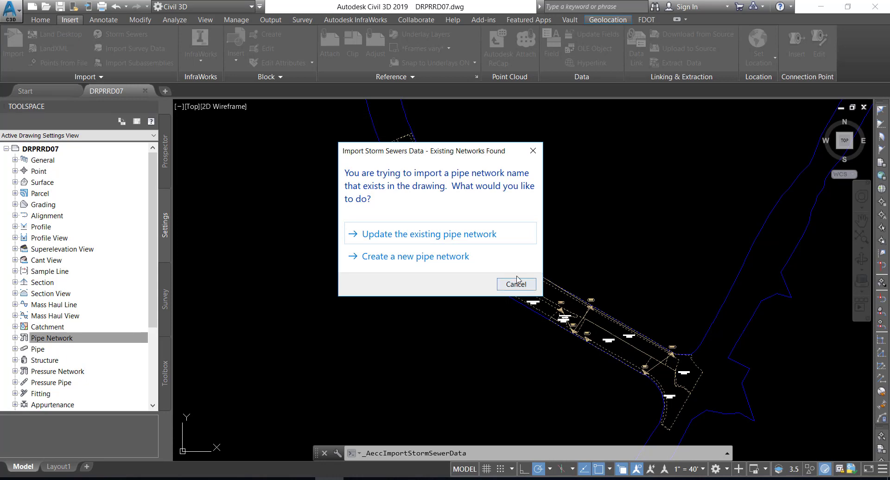
Update the existing Proposed Drainage - SR61 network from the STM data, then list its pipes and pick PIPE-(6)
left_click(406, 234)
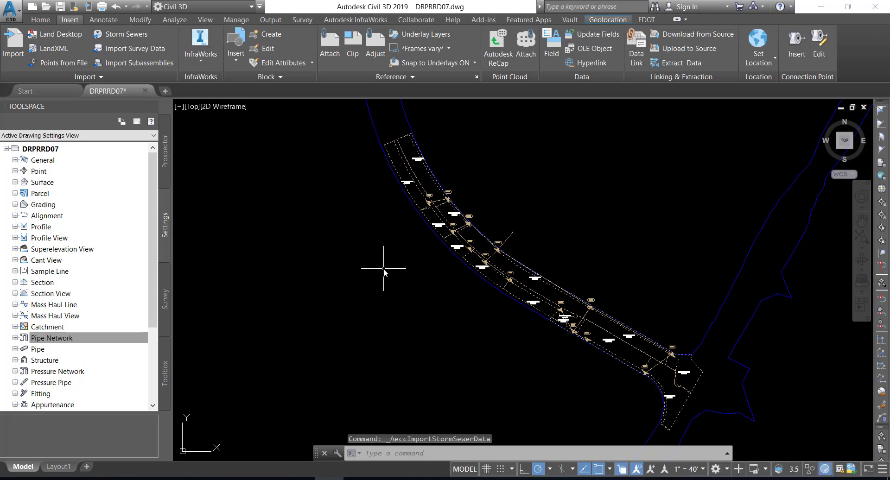
left_click(168, 179)
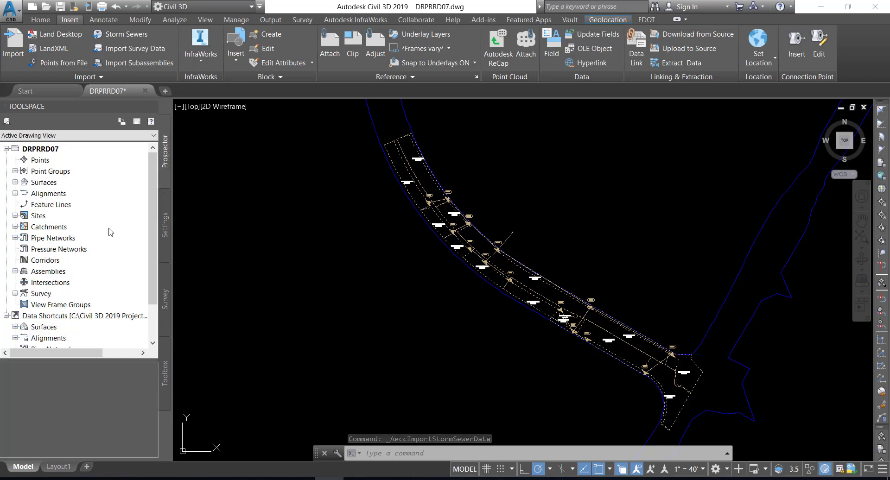
left_click(15, 238)
left_click(24, 249)
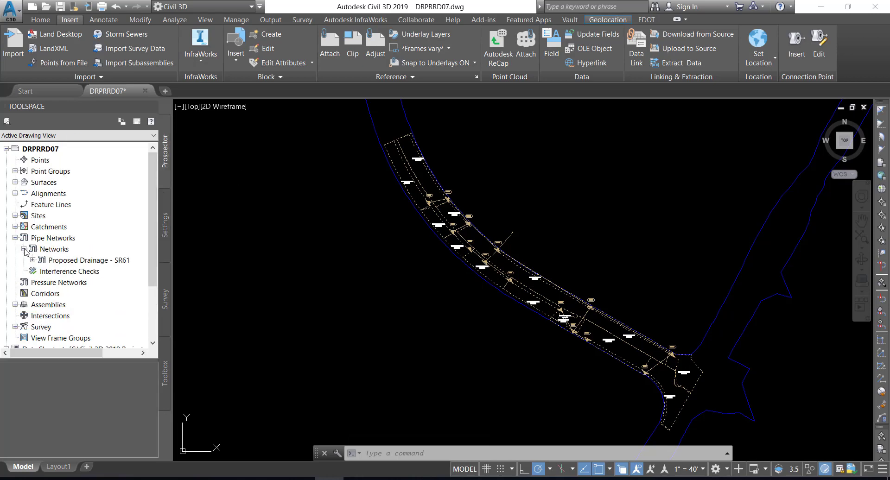
left_click(33, 260)
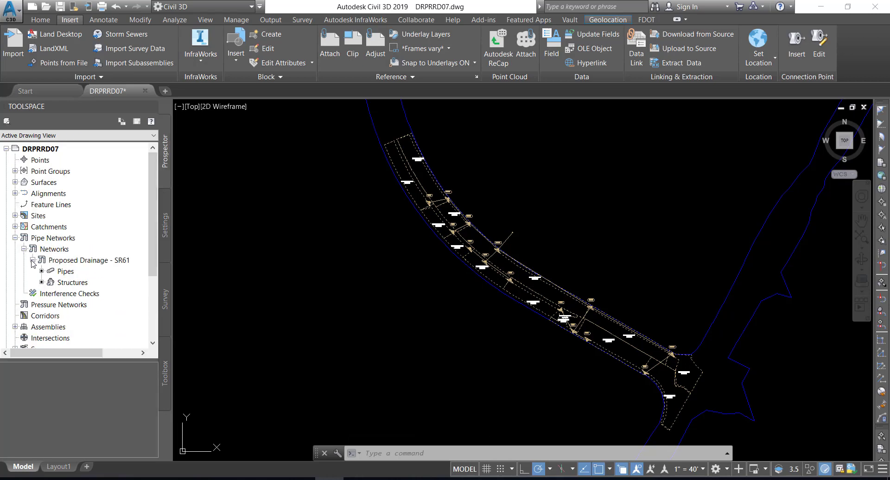
left_click(63, 272)
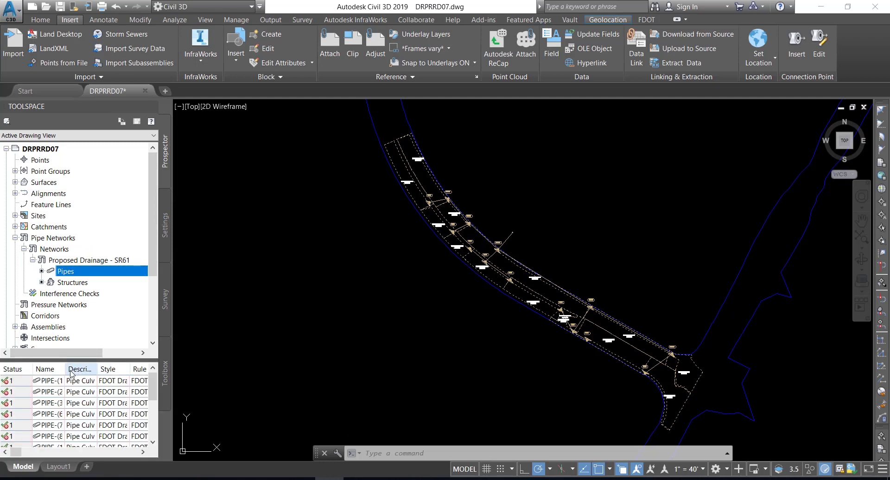
left_click_drag(65, 369, 106, 373)
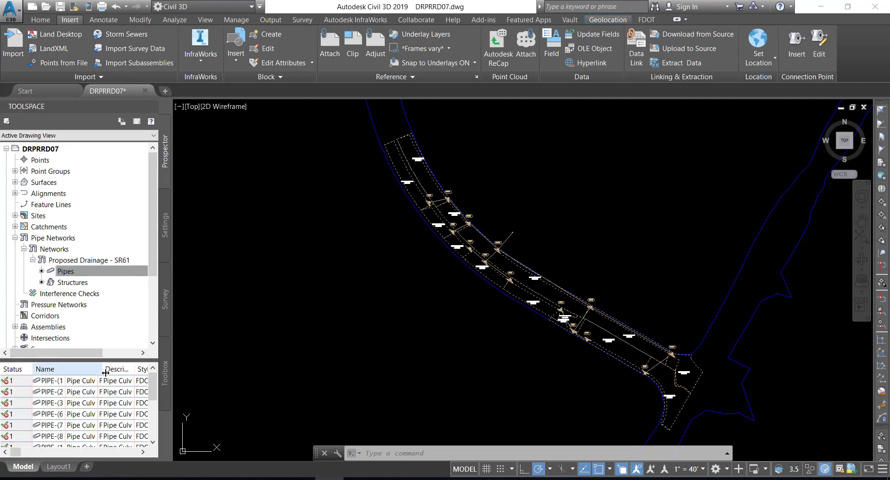
left_click(49, 414)
Zoom to PIPE-(6) from Prospector and select it in the drawing
right_click(49, 414)
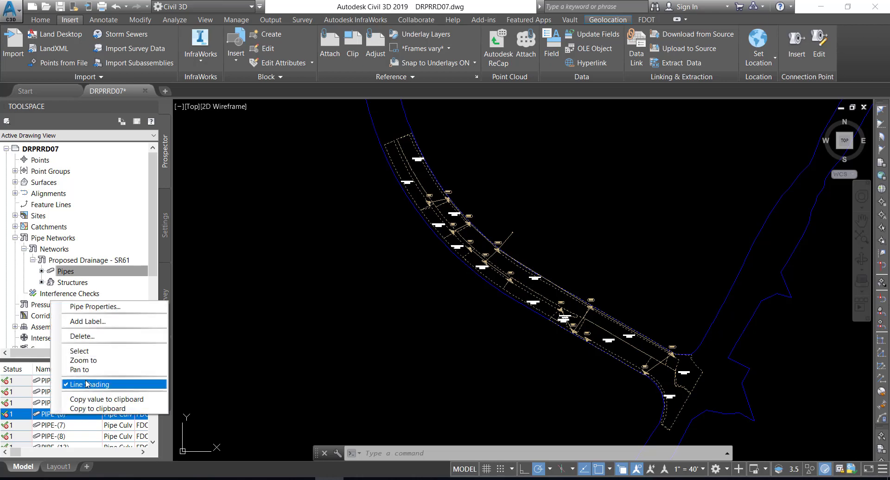
left_click(118, 361)
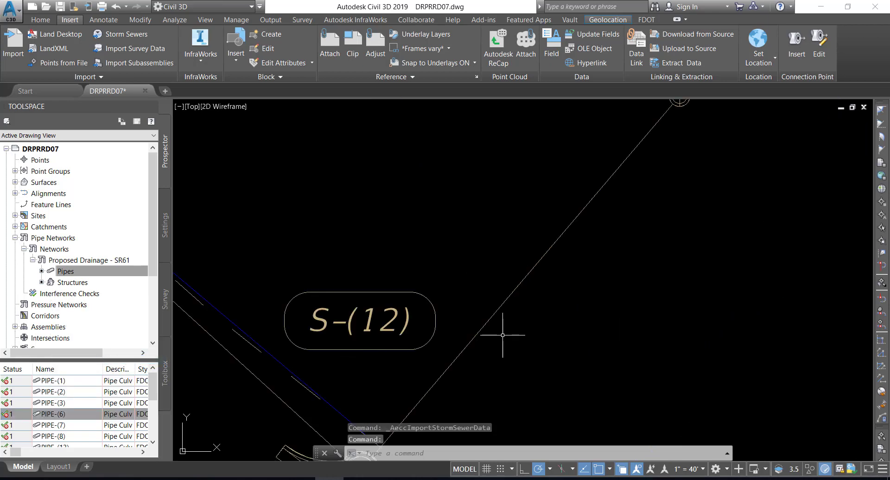
left_click(500, 308)
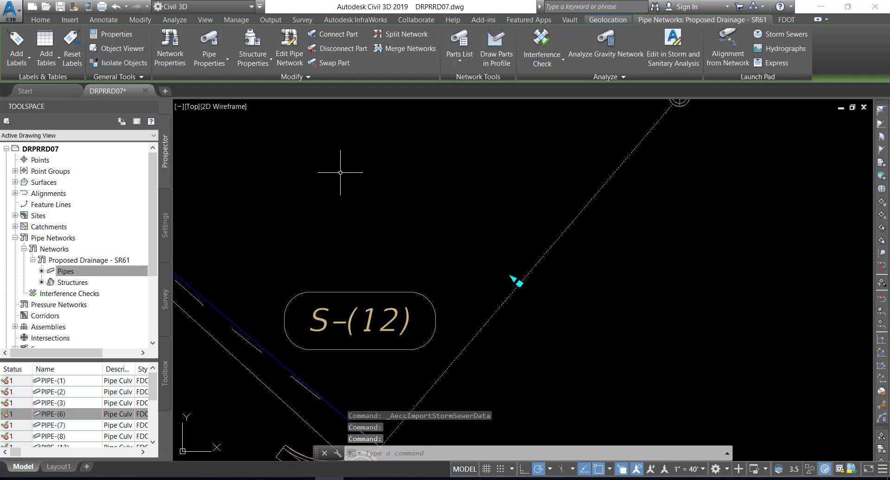
Review PIPE-(6)'s part properties, a 24" SD culvert with 24.00" inner diameter, including hydraulic values
left_click(209, 41)
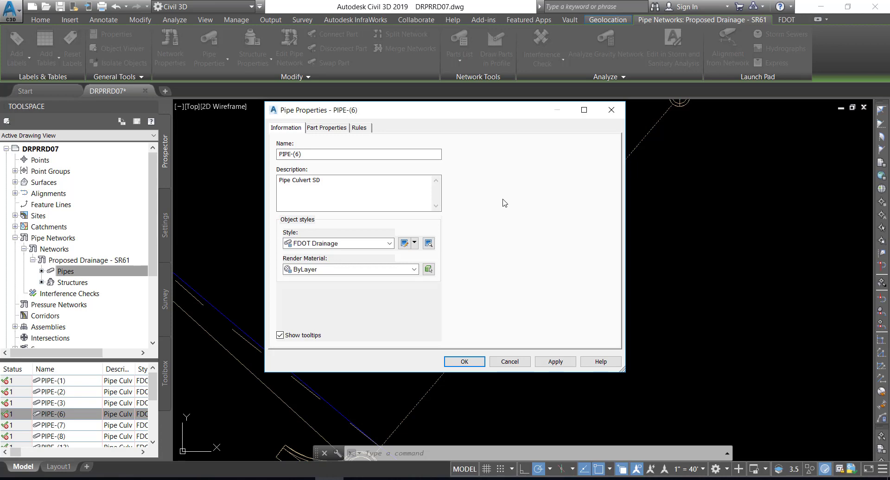
left_click(337, 130)
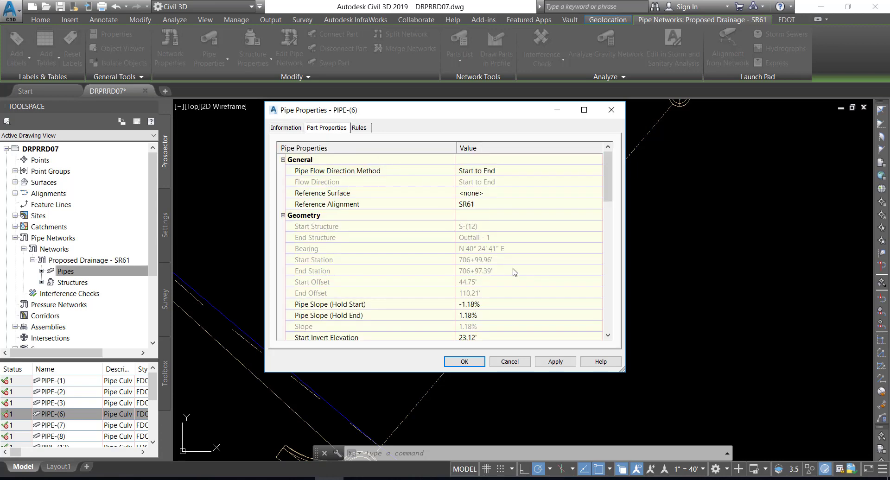
scroll(517, 271, "down", 1)
scroll(517, 271, "down", 4)
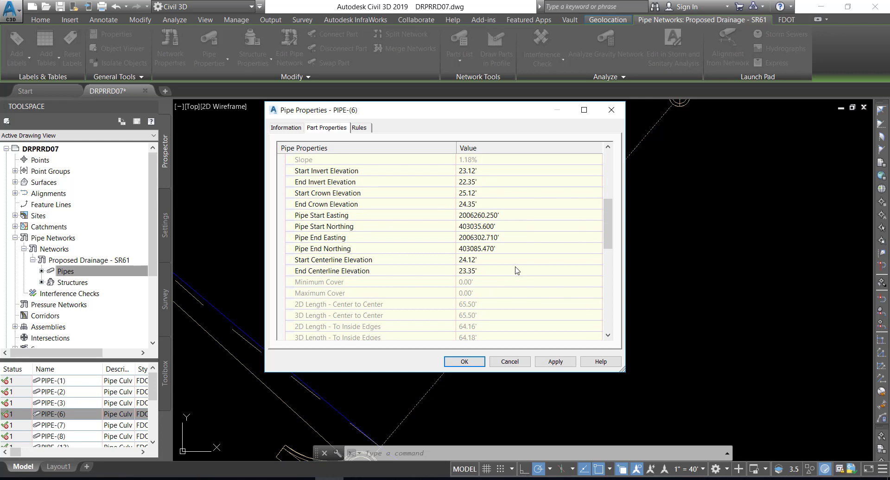
scroll(518, 270, "down", 5)
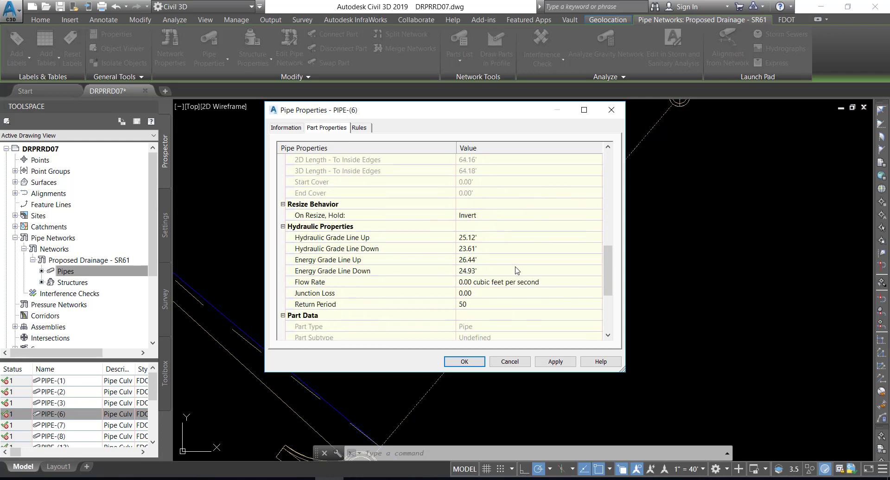
scroll(517, 270, "down", 4)
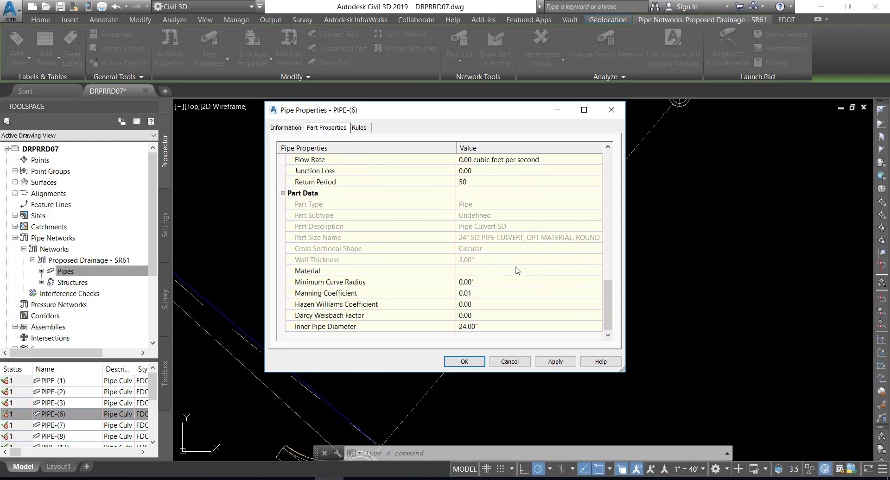
left_click(488, 326)
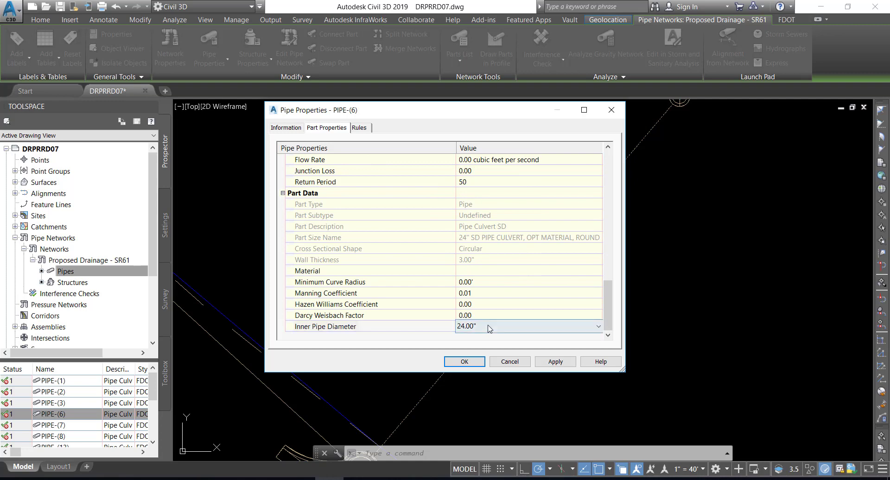
left_click(463, 361)
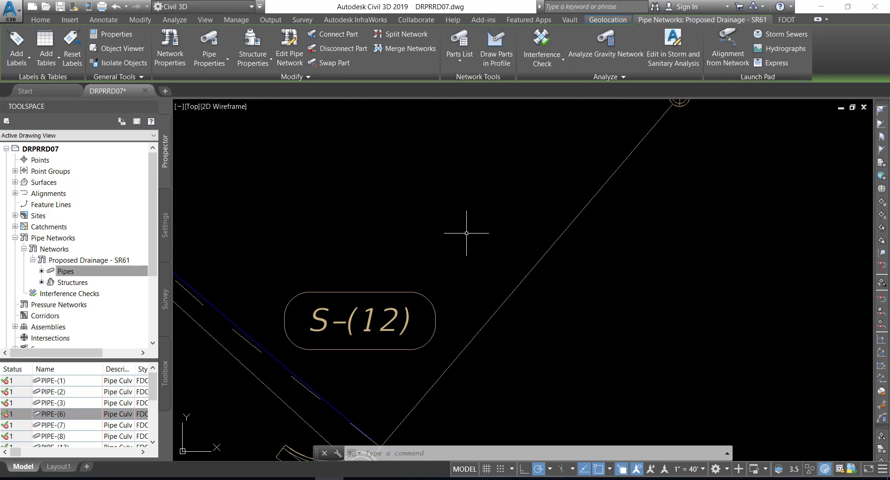
List the network's structures and zoom to structure S-(12)
left_click(65, 283)
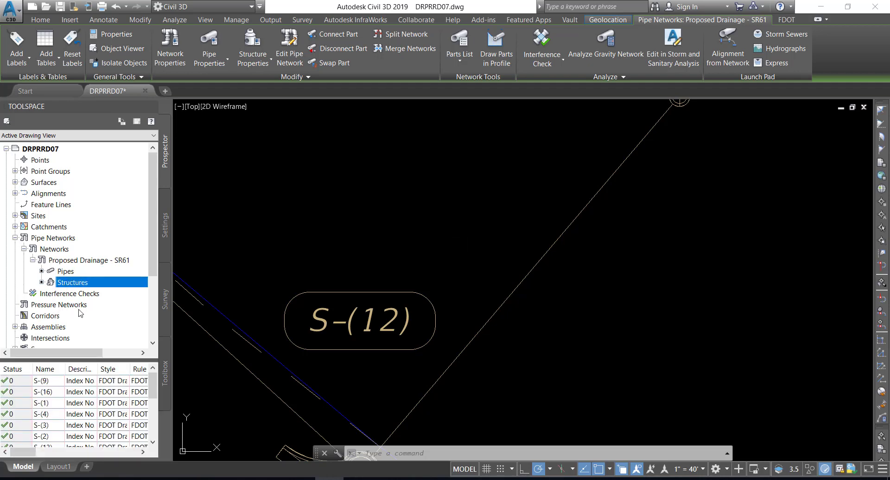
scroll(59, 411, "down", 3)
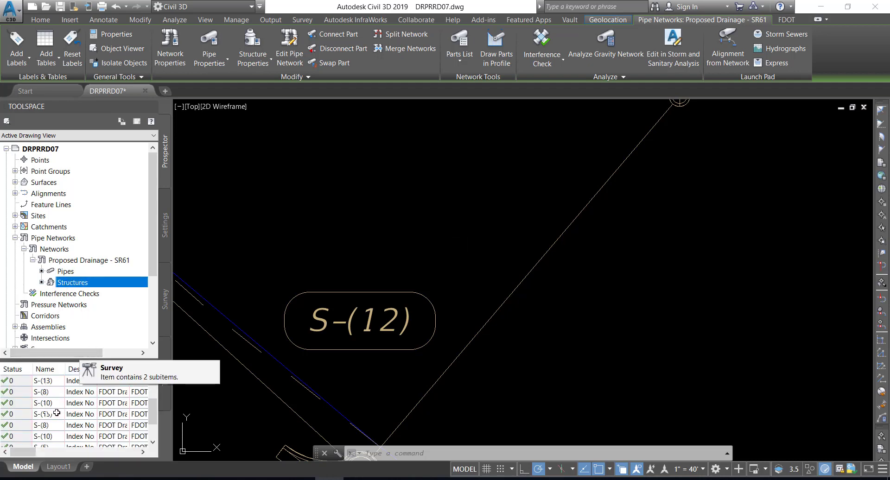
left_click(27, 425)
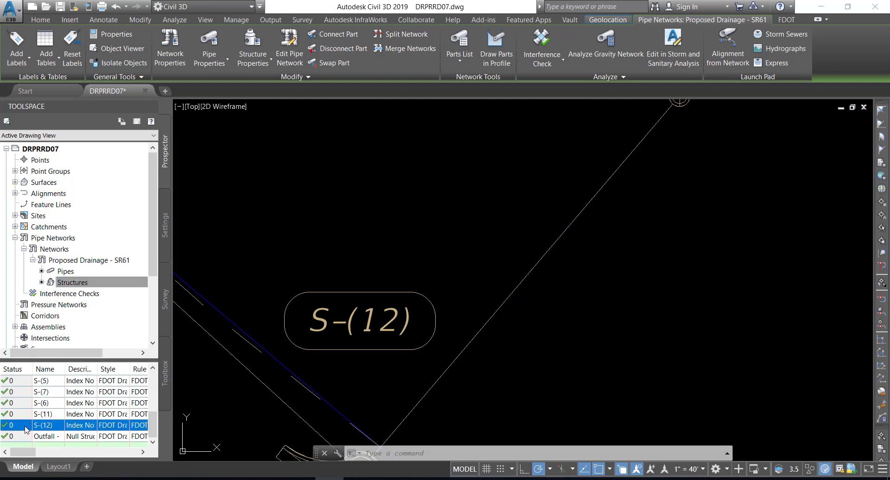
right_click(27, 426)
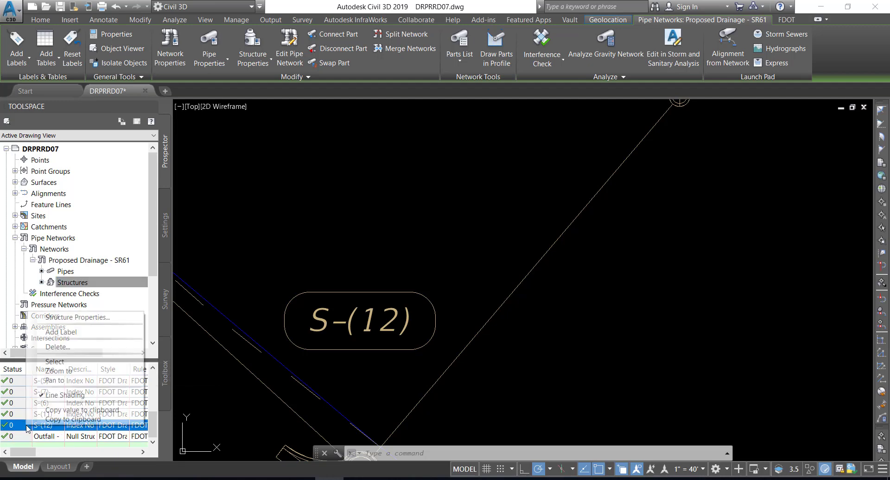
left_click(72, 372)
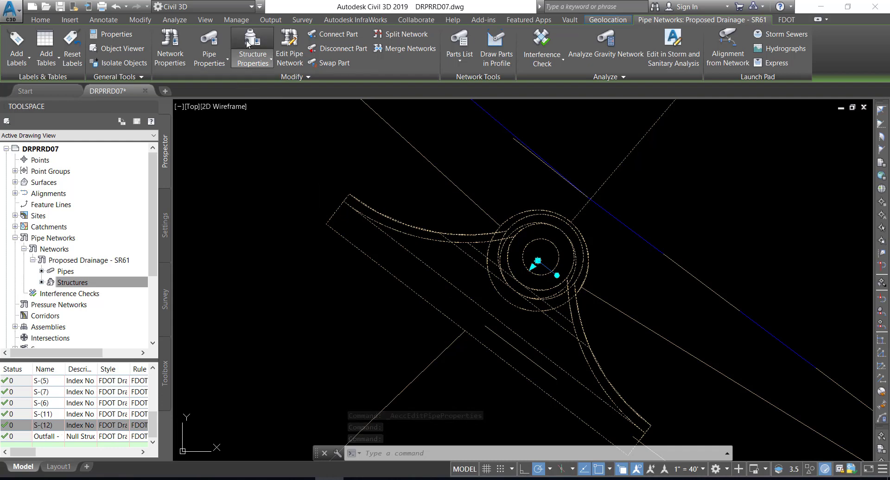
Check S-(12)'s hydraulic properties: hydraulic grade line 25.12' and energy grade line 26.44'
left_click(248, 44)
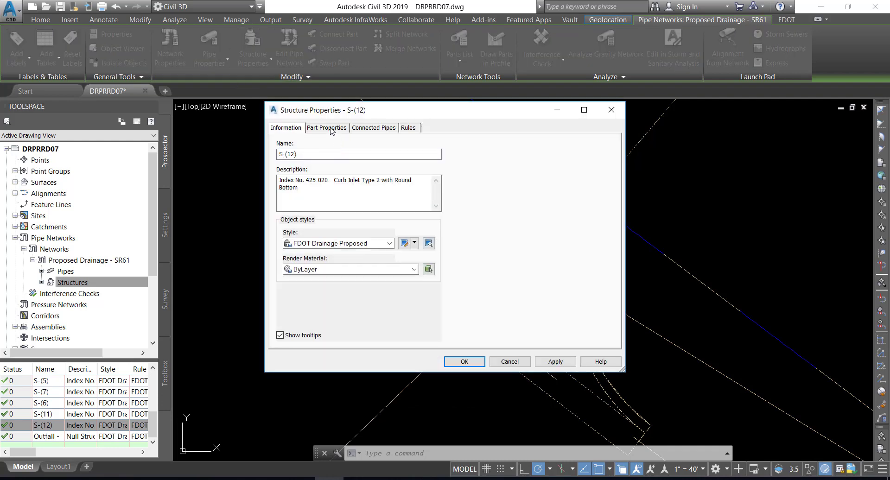
left_click(332, 130)
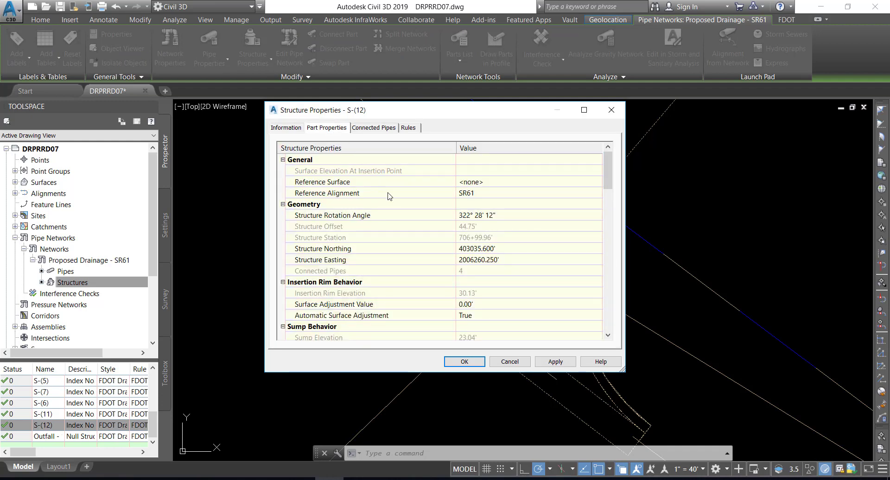
scroll(400, 212, "down", 4)
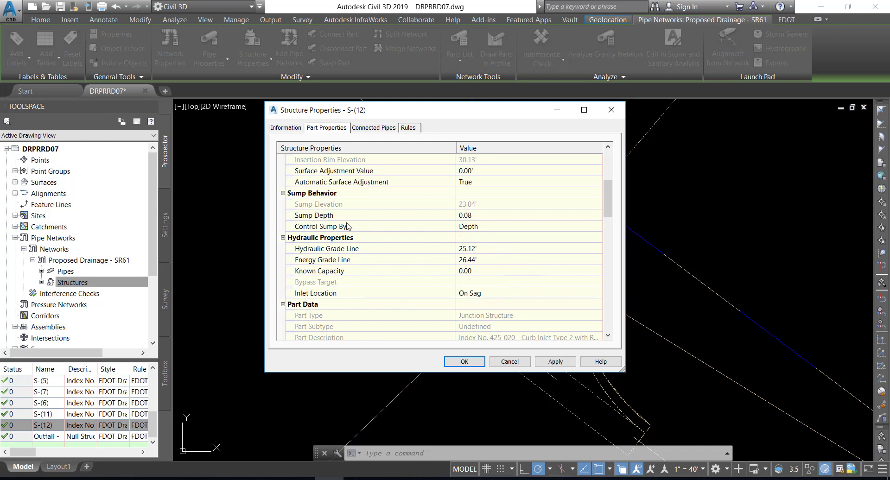
left_click(464, 362)
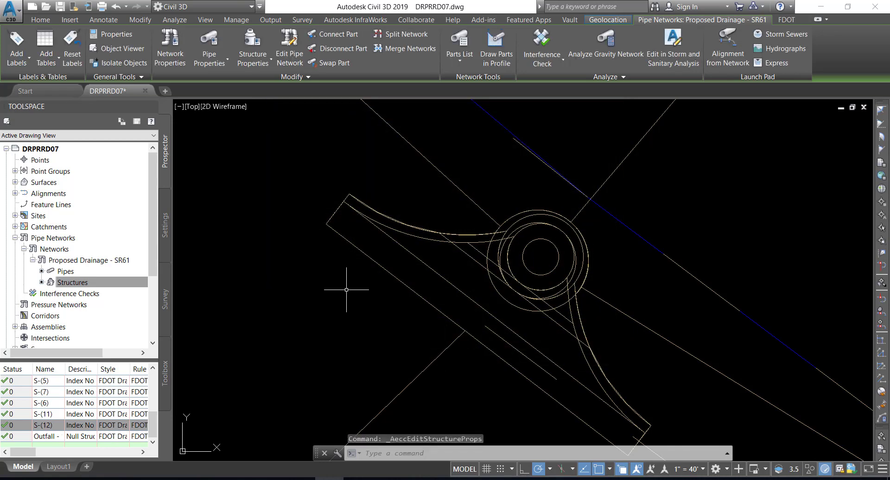
Clear the selection, save DRPRRD07.dwg, and close the drawing
key("Escape")
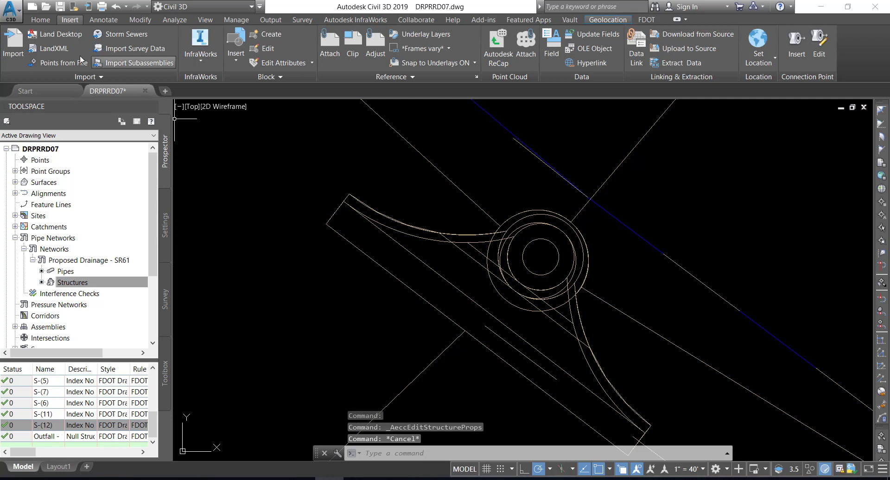
left_click(60, 8)
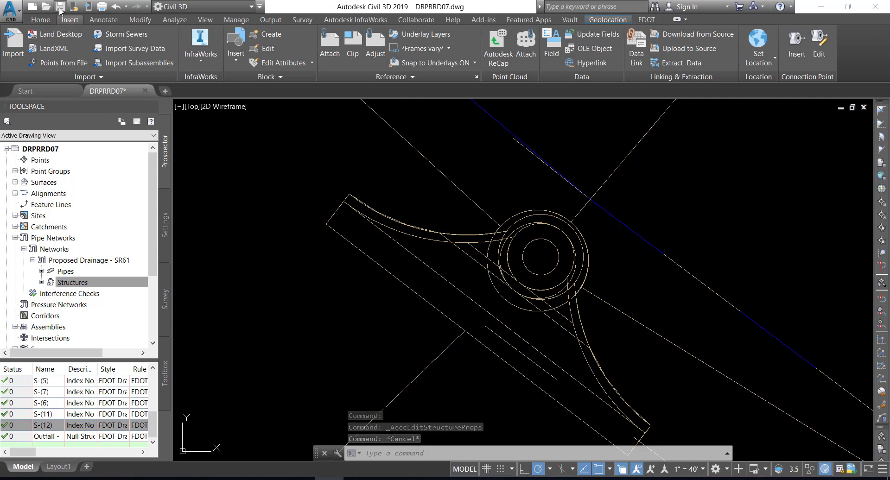
left_click(14, 11)
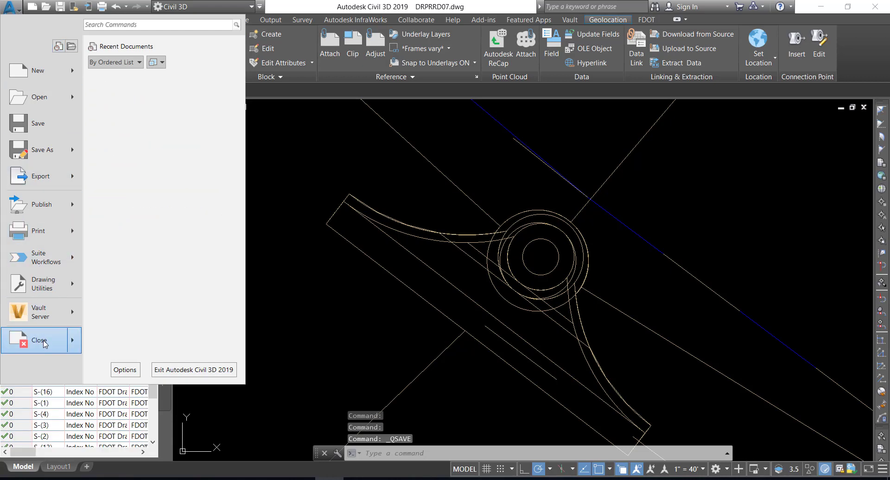
left_click(65, 340)
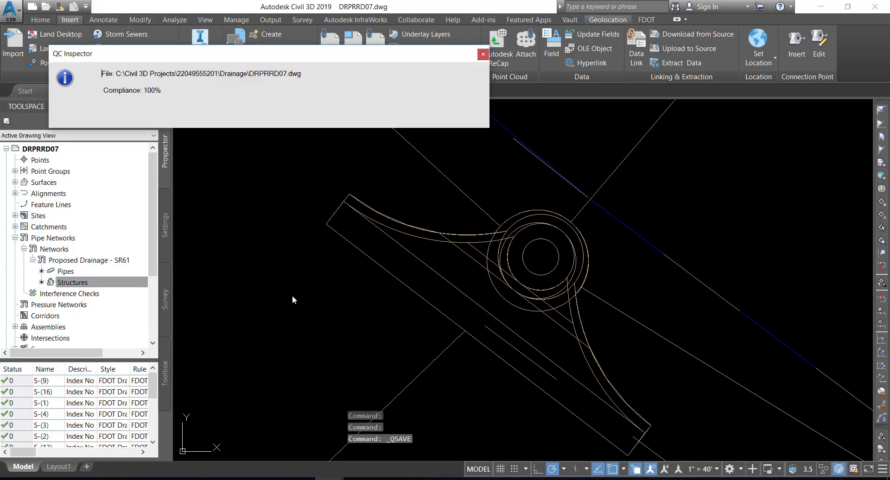